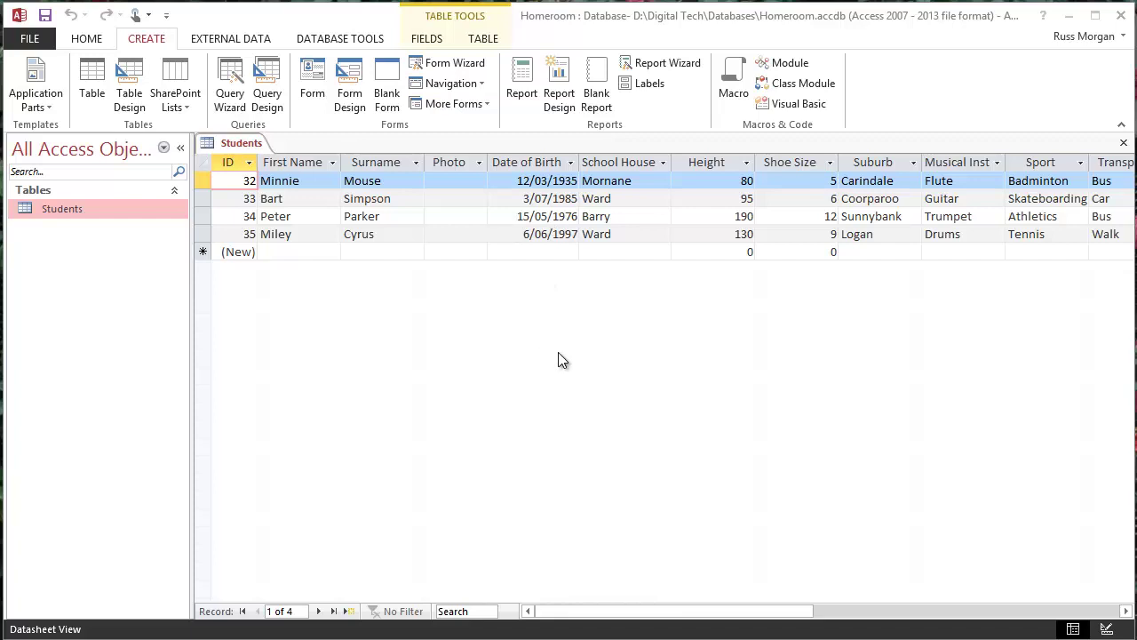
# Step: Start a new query with the Simple Query Wizard
pyautogui.click(86, 40)
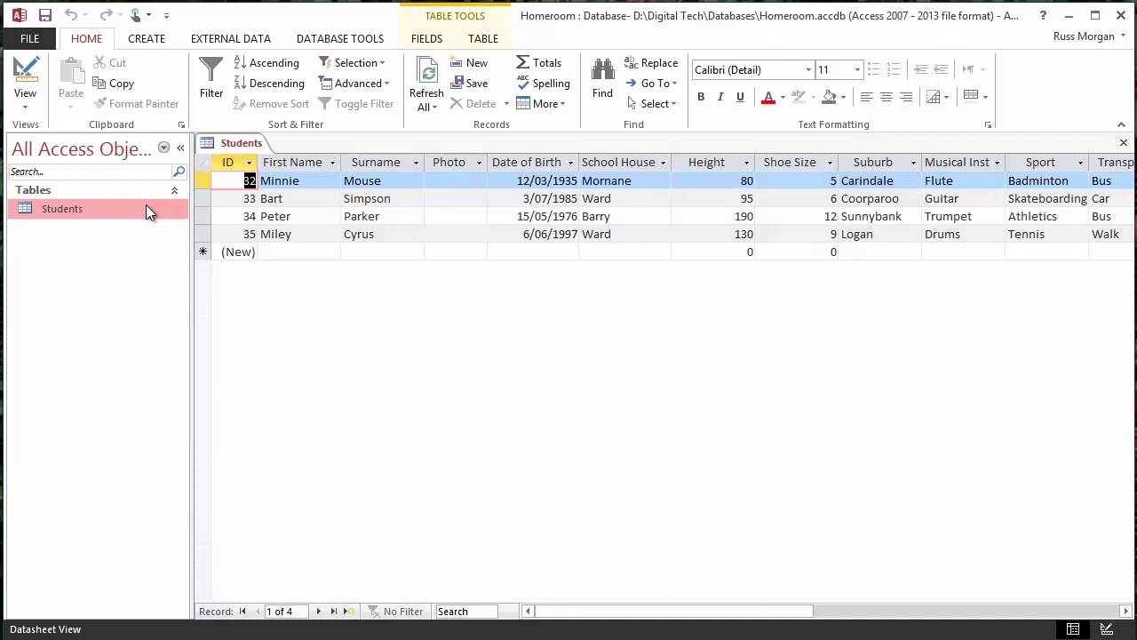
pyautogui.click(148, 39)
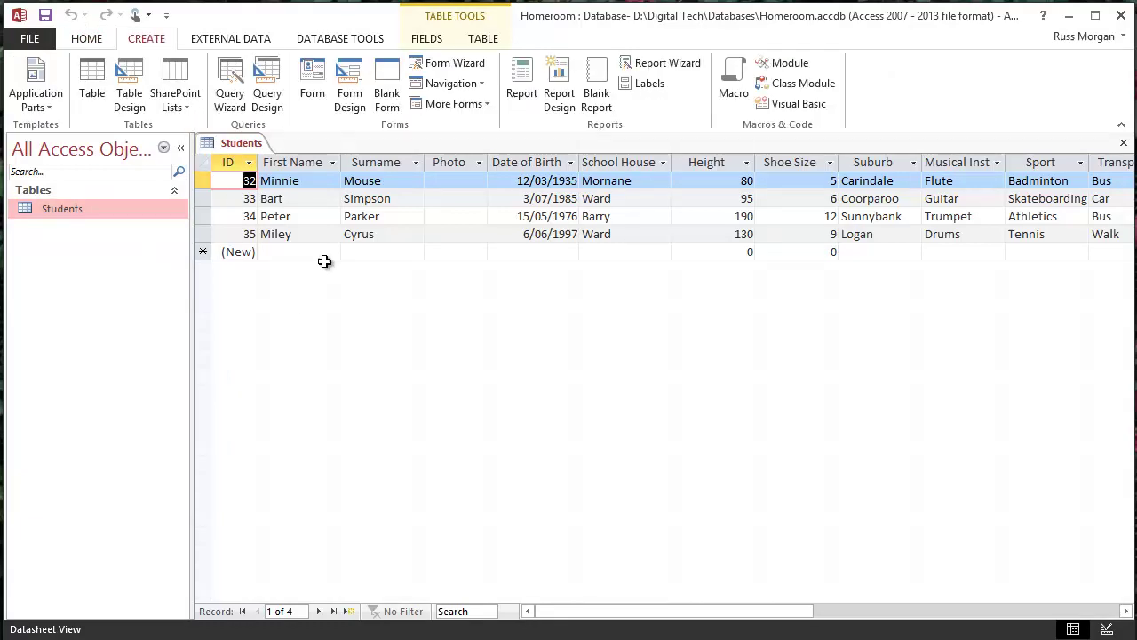
pyautogui.click(234, 78)
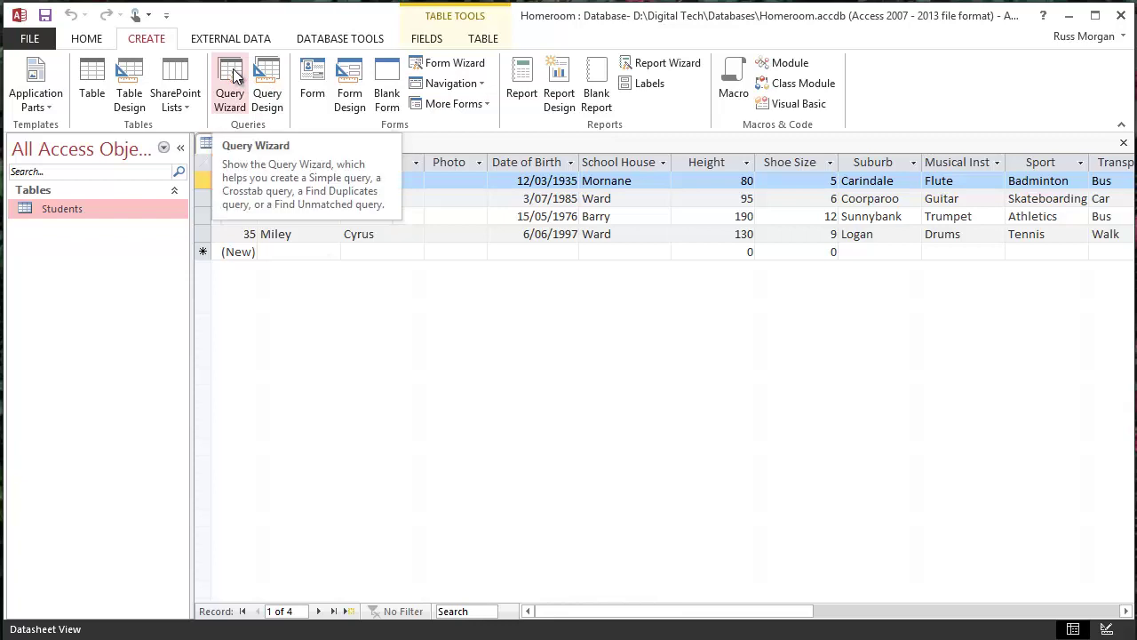
pyautogui.click(234, 78)
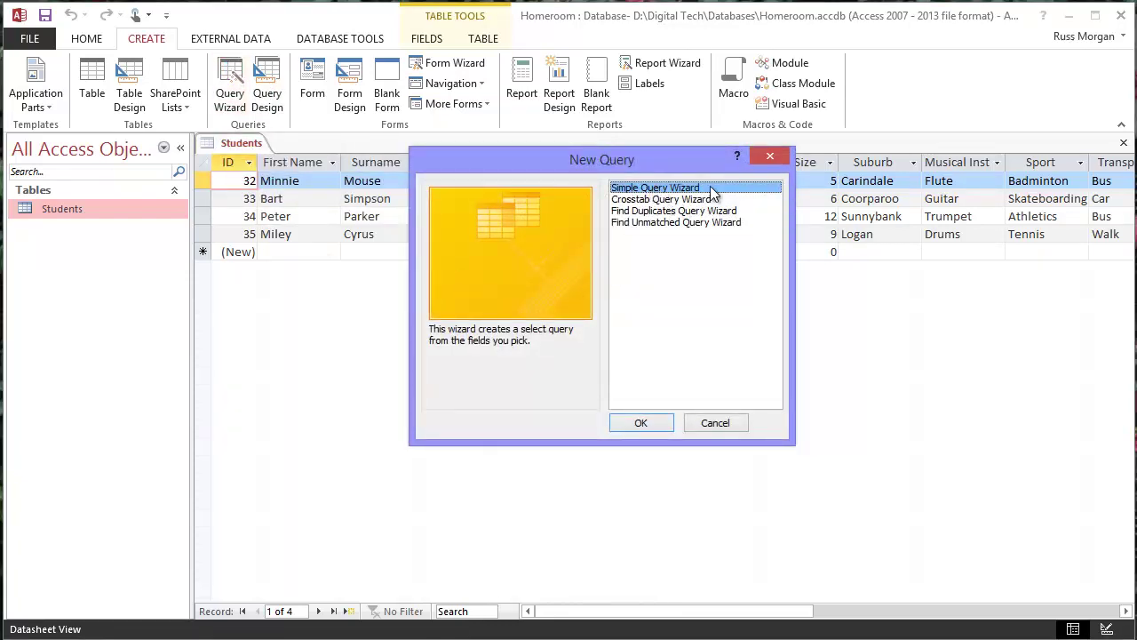
pyautogui.click(641, 423)
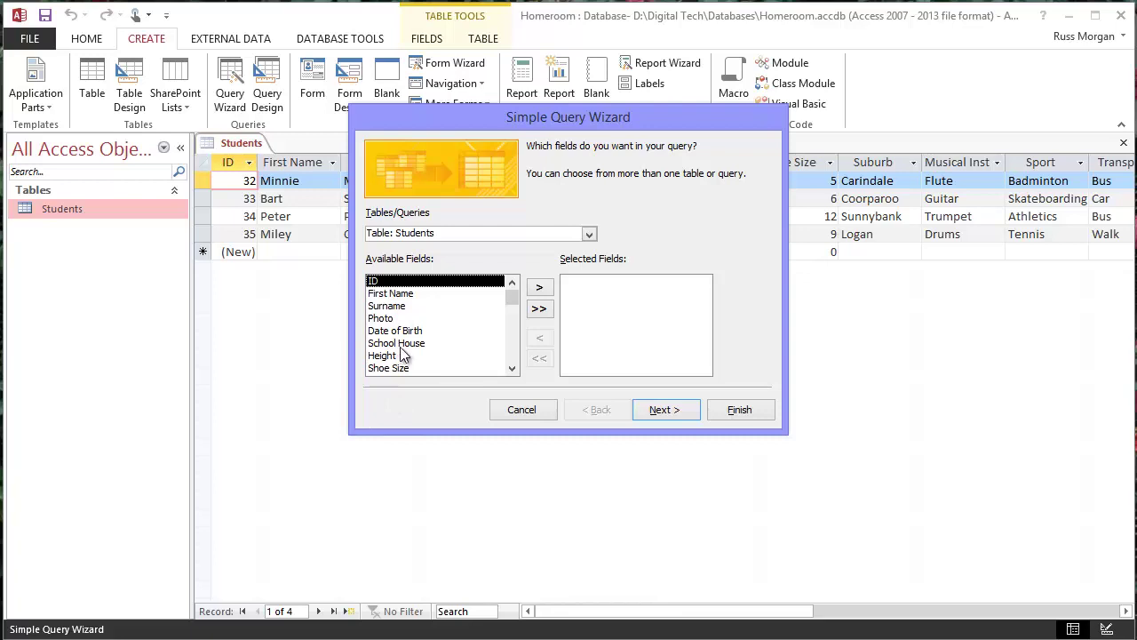
# Step: Include every field of the Students table in the query except ID and Photo
pyautogui.click(539, 311)
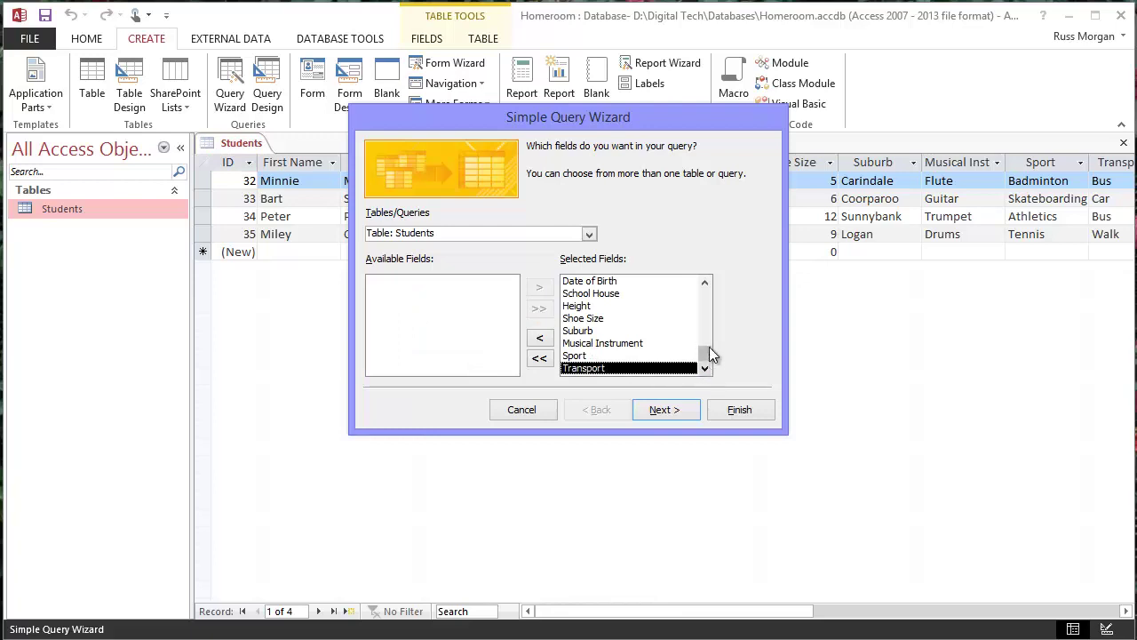
pyautogui.moveTo(710, 356); pyautogui.dragTo(706, 294)
pyautogui.click(573, 283)
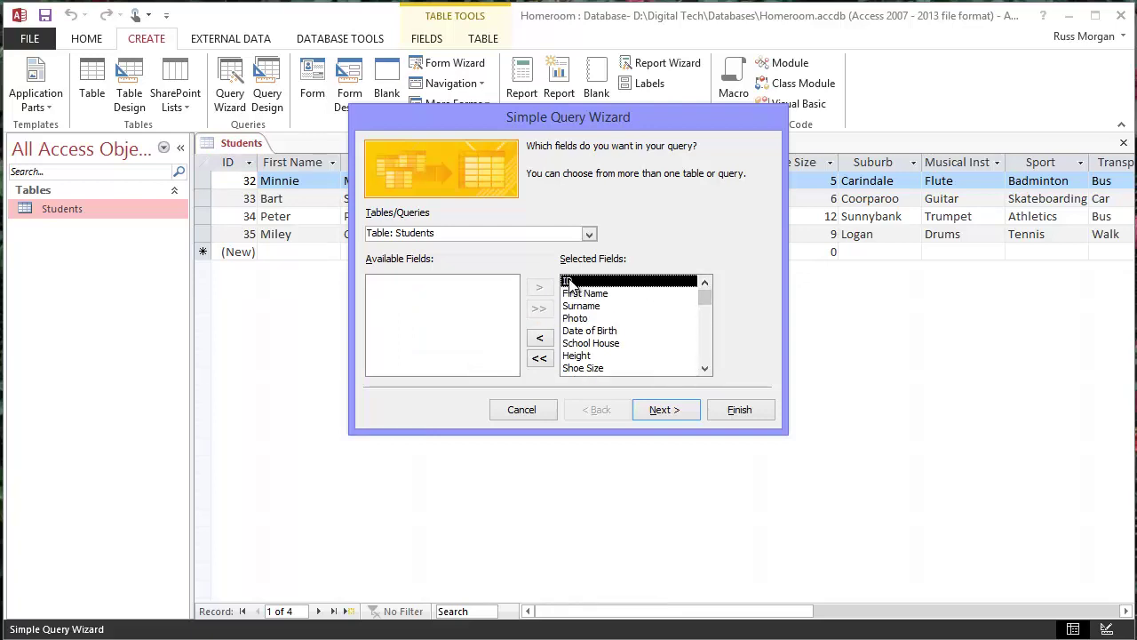
pyautogui.click(541, 337)
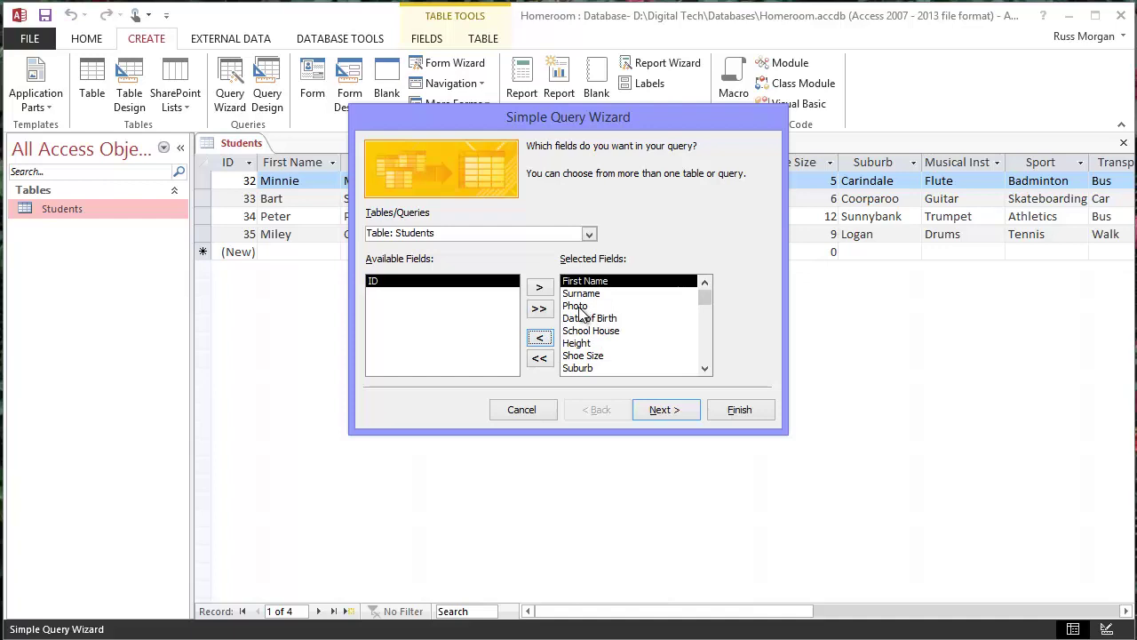
pyautogui.click(579, 307)
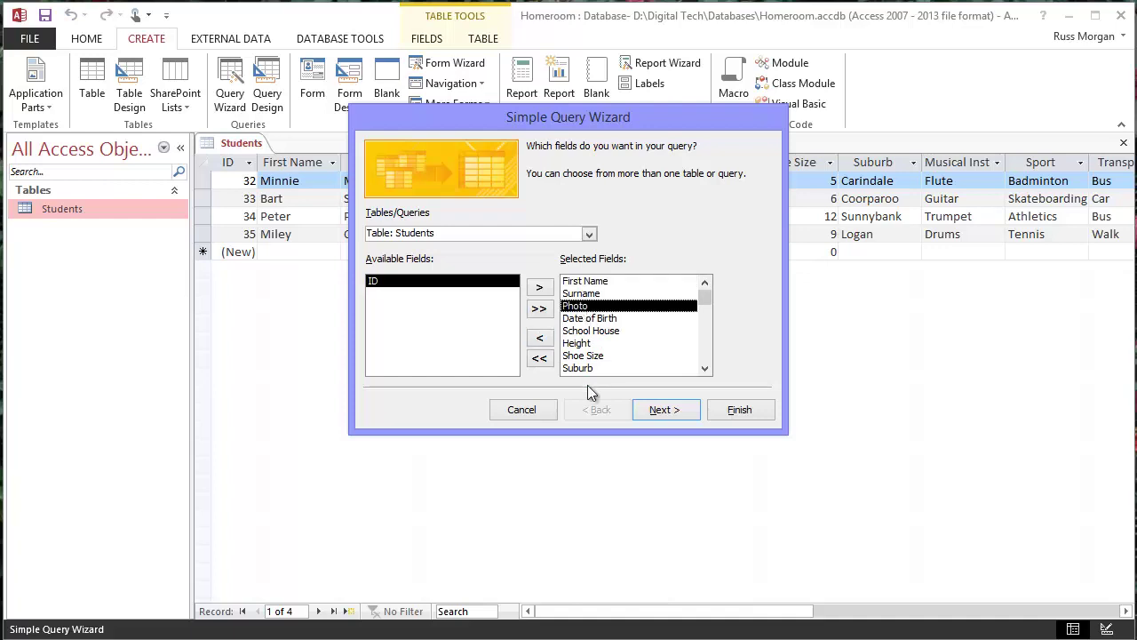
pyautogui.click(542, 339)
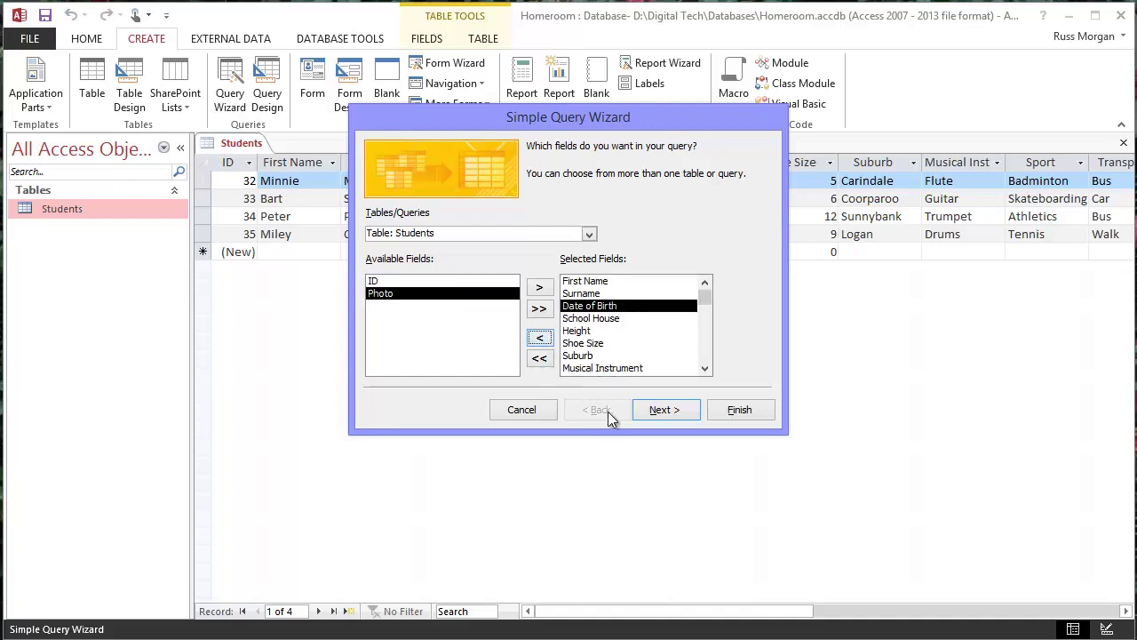
# Step: Keep it as a detail query, title it House, and finish the wizard with the query opened to view information
pyautogui.click(659, 412)
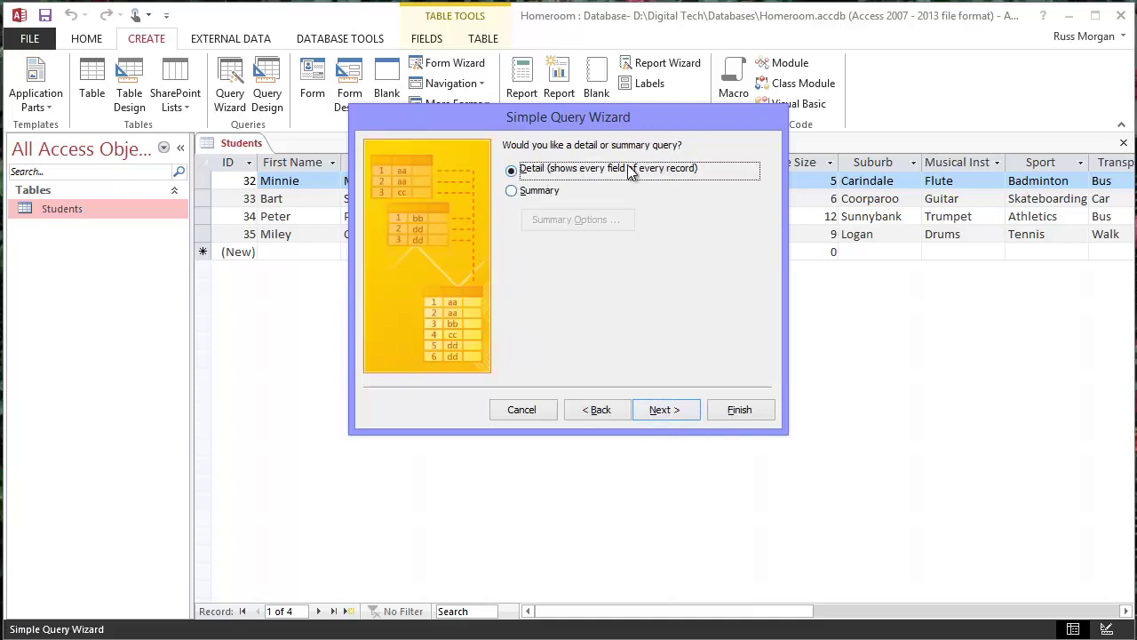
pyautogui.click(662, 412)
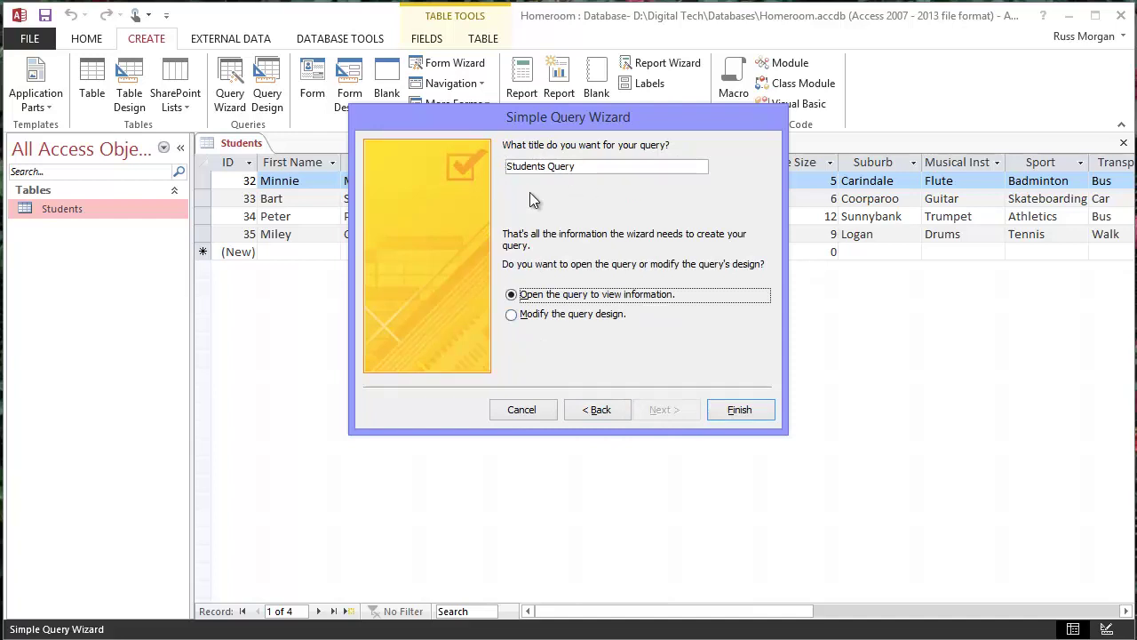
pyautogui.moveTo(583, 166); pyautogui.dragTo(477, 163)
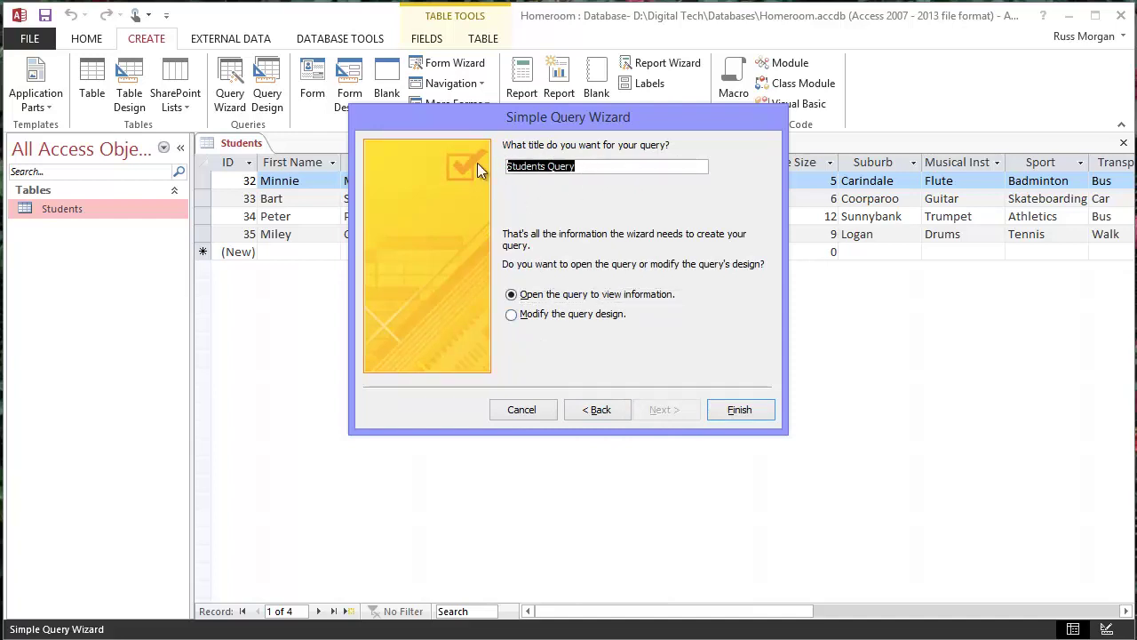
pyautogui.write('House')
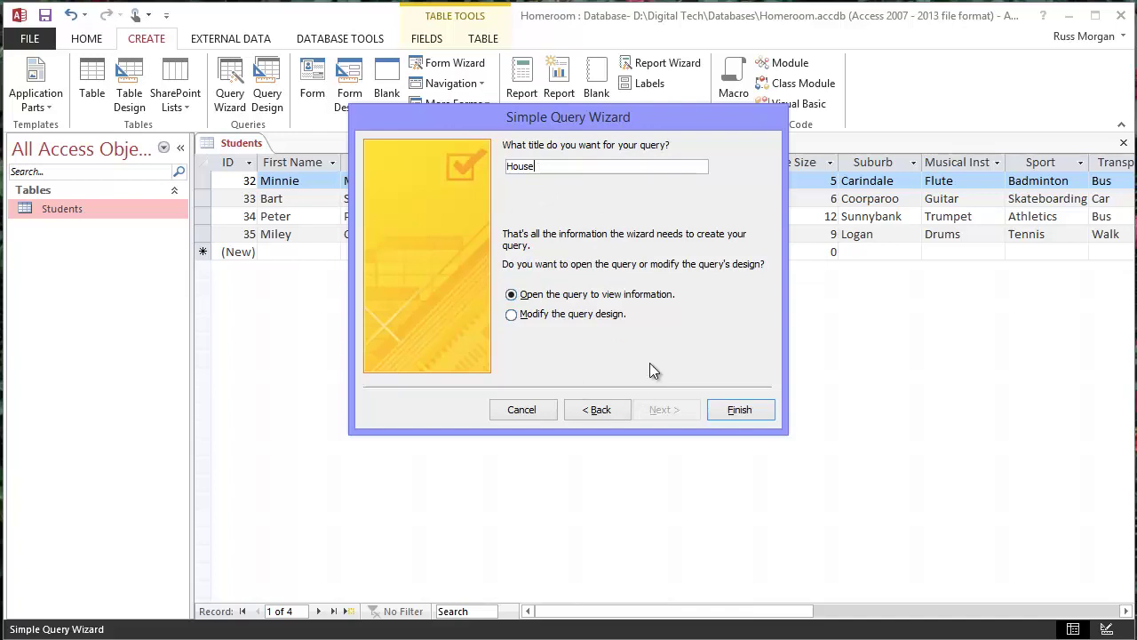
pyautogui.click(729, 411)
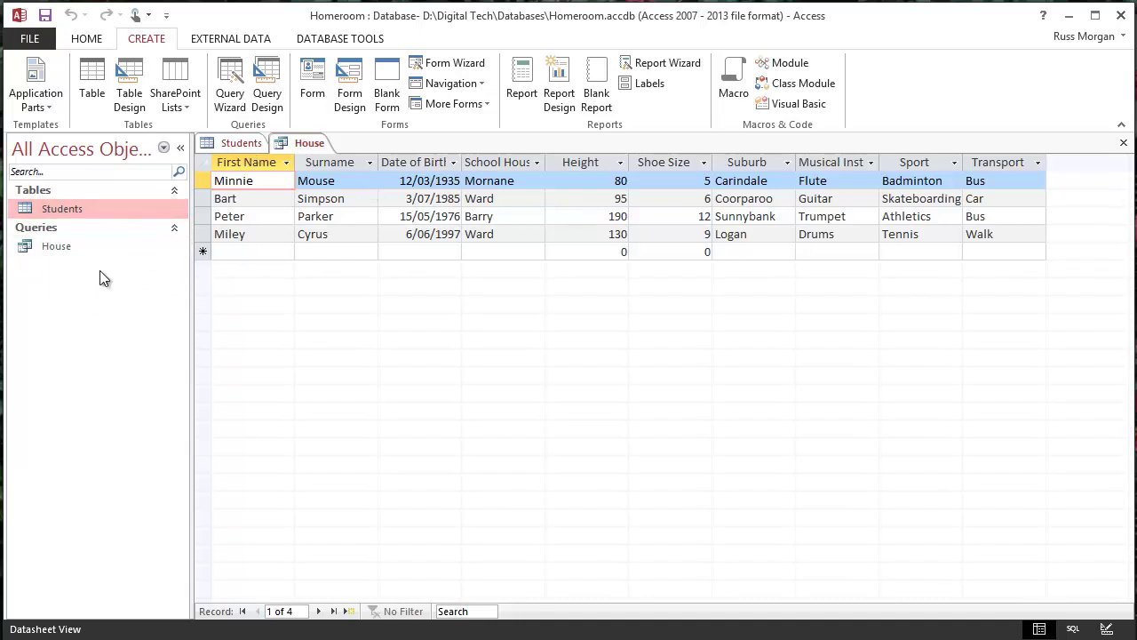
pyautogui.click(182, 146)
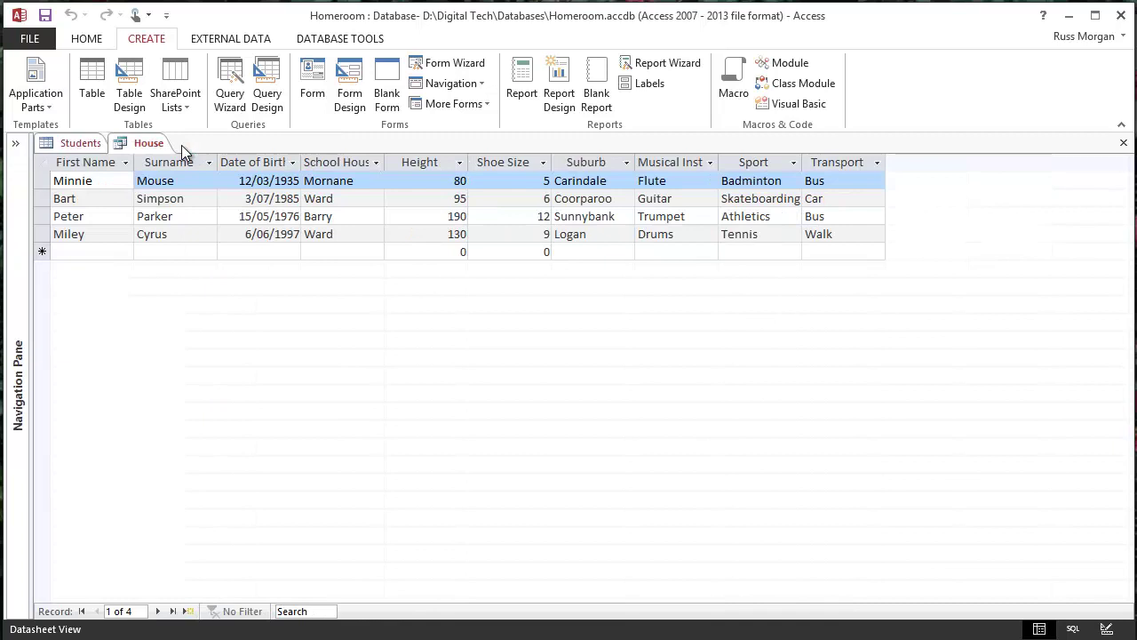
pyautogui.click(18, 145)
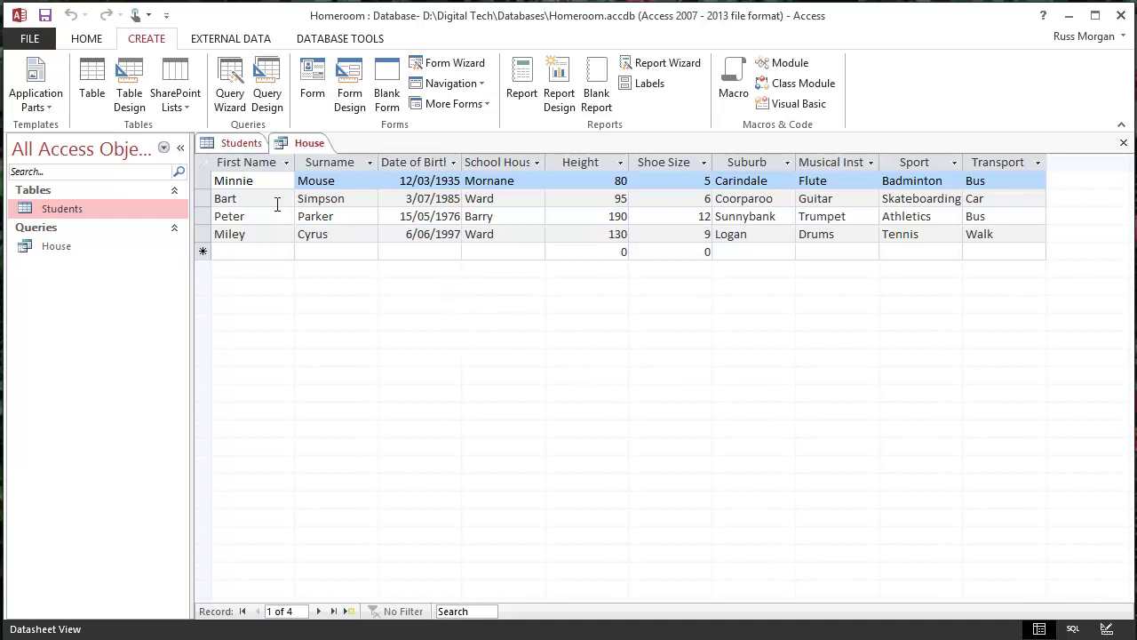
# Step: Switch the House query to Design View and enlarge and reposition the Students field list to reveal its fields down to Transport
pyautogui.click(87, 38)
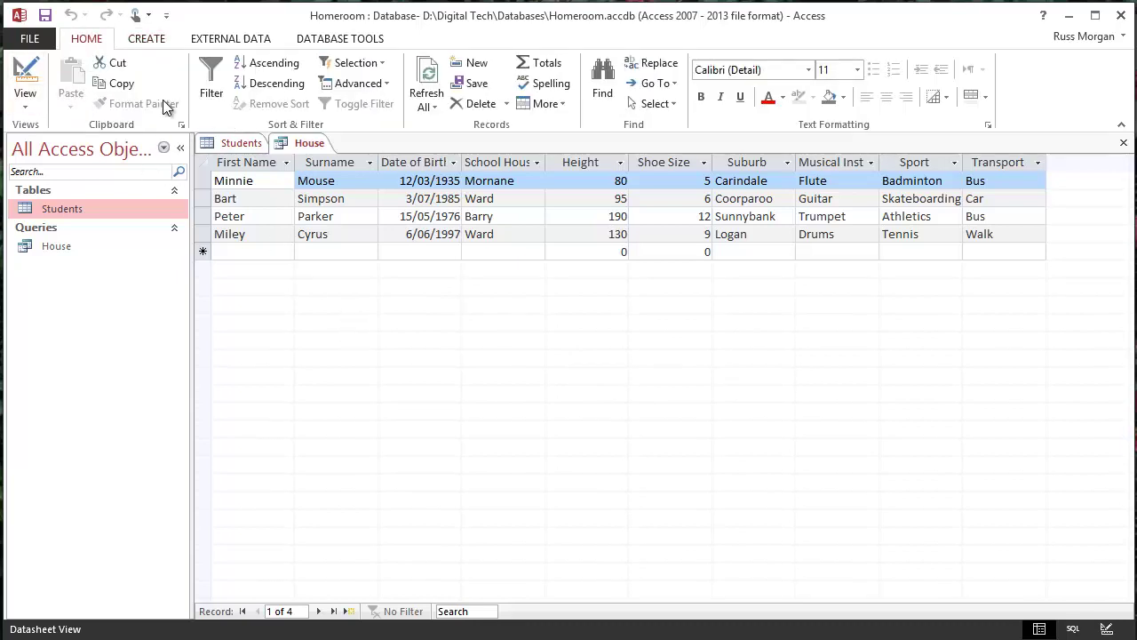
pyautogui.click(27, 104)
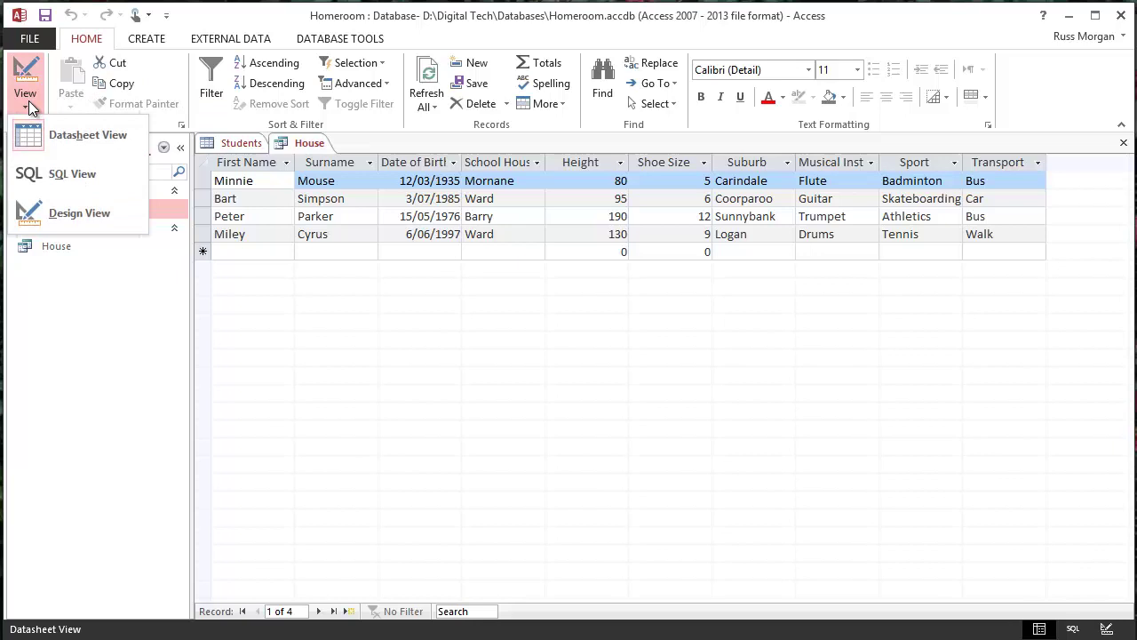
pyautogui.click(70, 216)
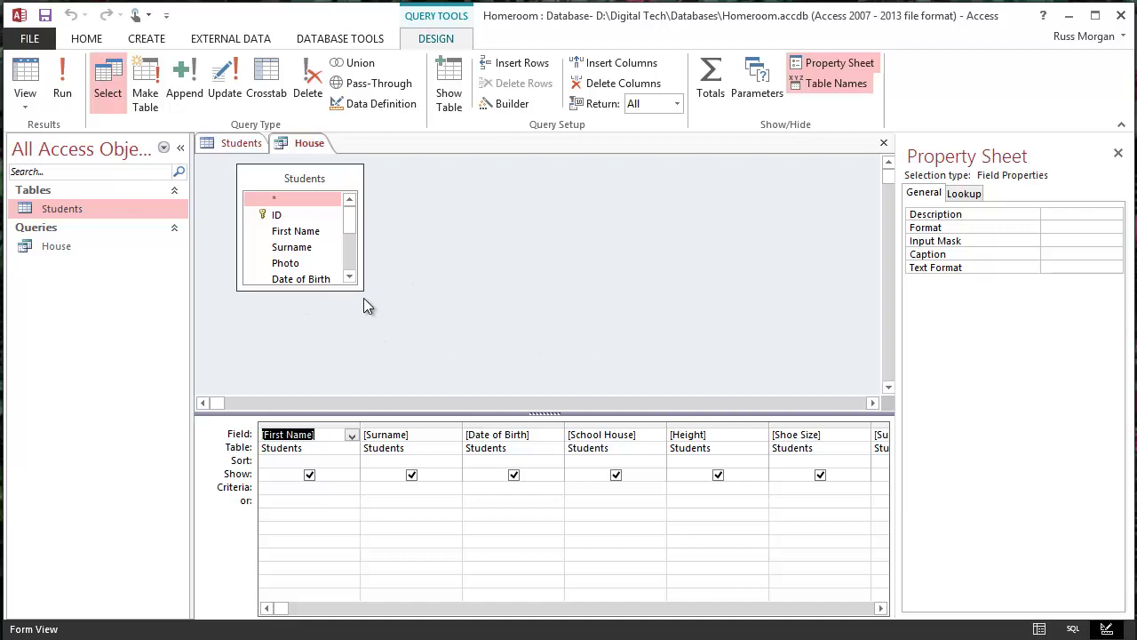
pyautogui.moveTo(363, 288); pyautogui.dragTo(384, 393)
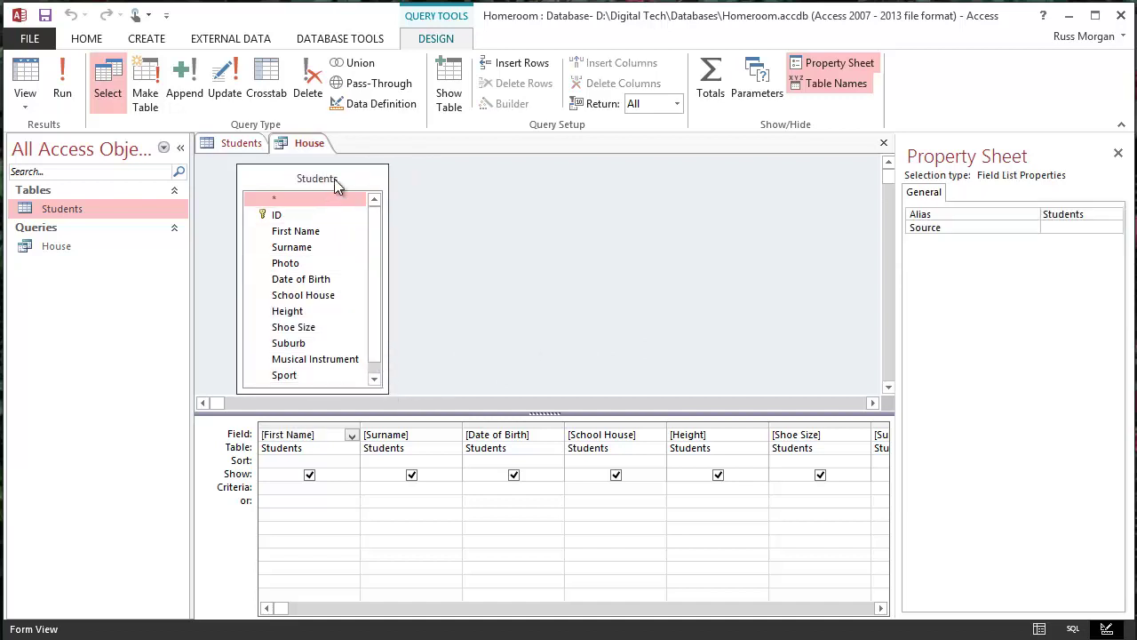
pyautogui.moveTo(341, 180); pyautogui.dragTo(326, 171)
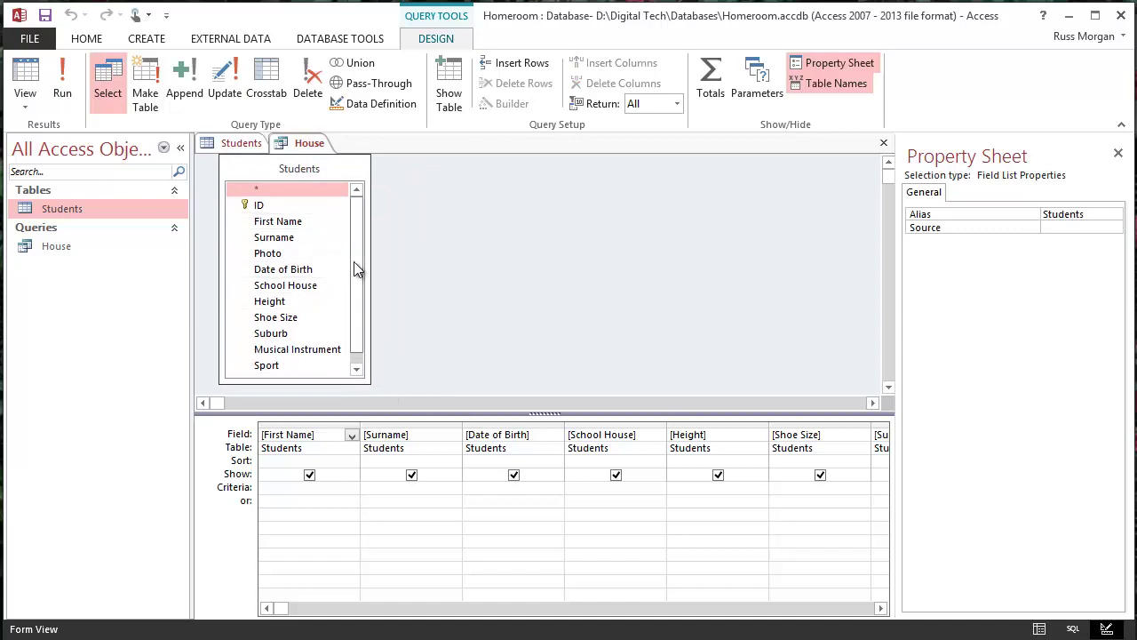
pyautogui.scroll(-1, 358, 284)
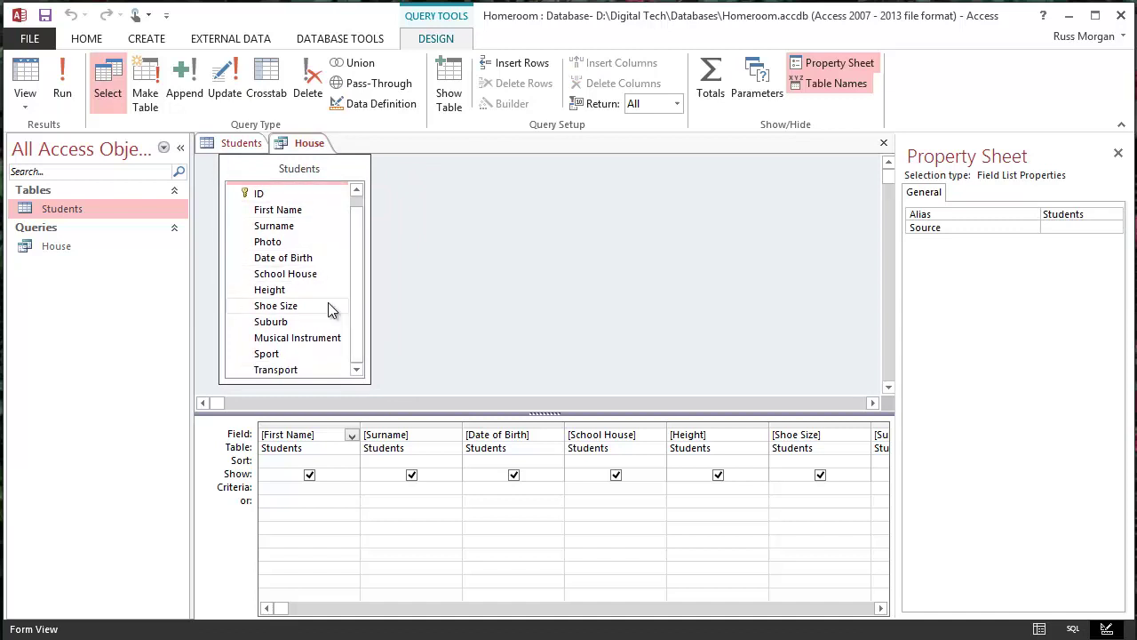
# Step: Hide the Surname field from the query results, and show it again
pyautogui.click(411, 475)
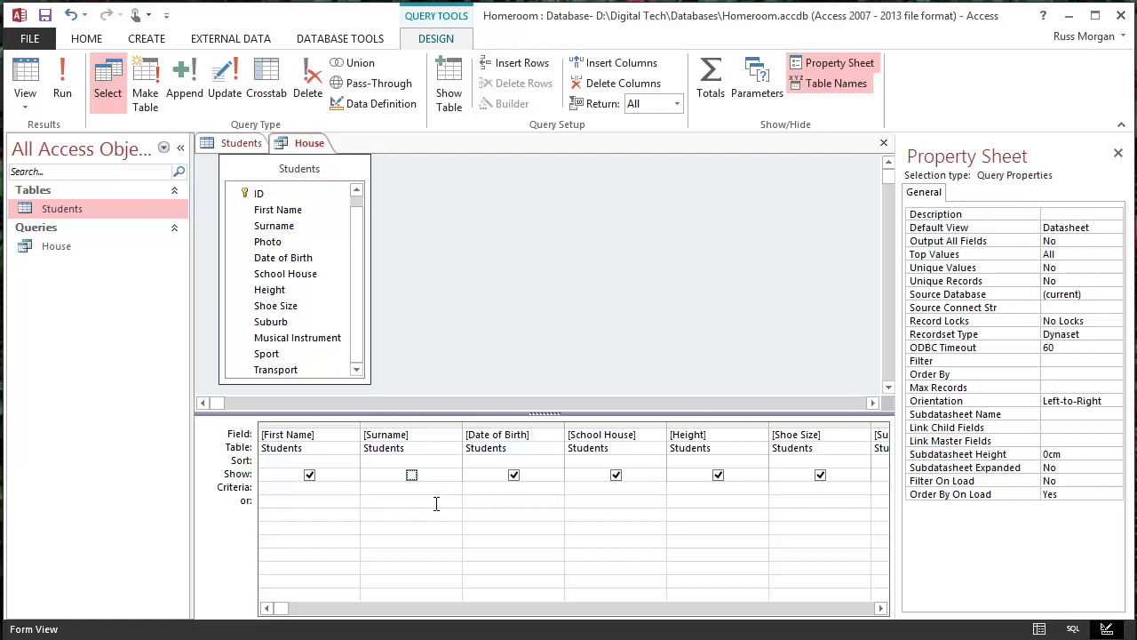
pyautogui.click(411, 476)
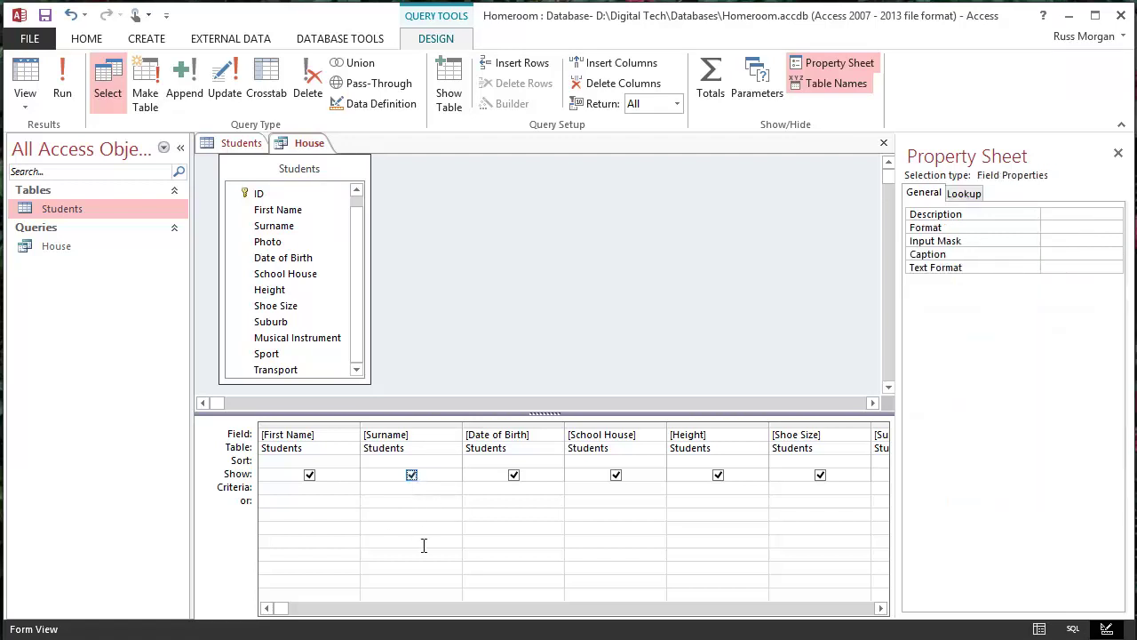
# Step: Sort the Surname field in ascending order and run the query
pyautogui.click(383, 462)
pyautogui.click(454, 463)
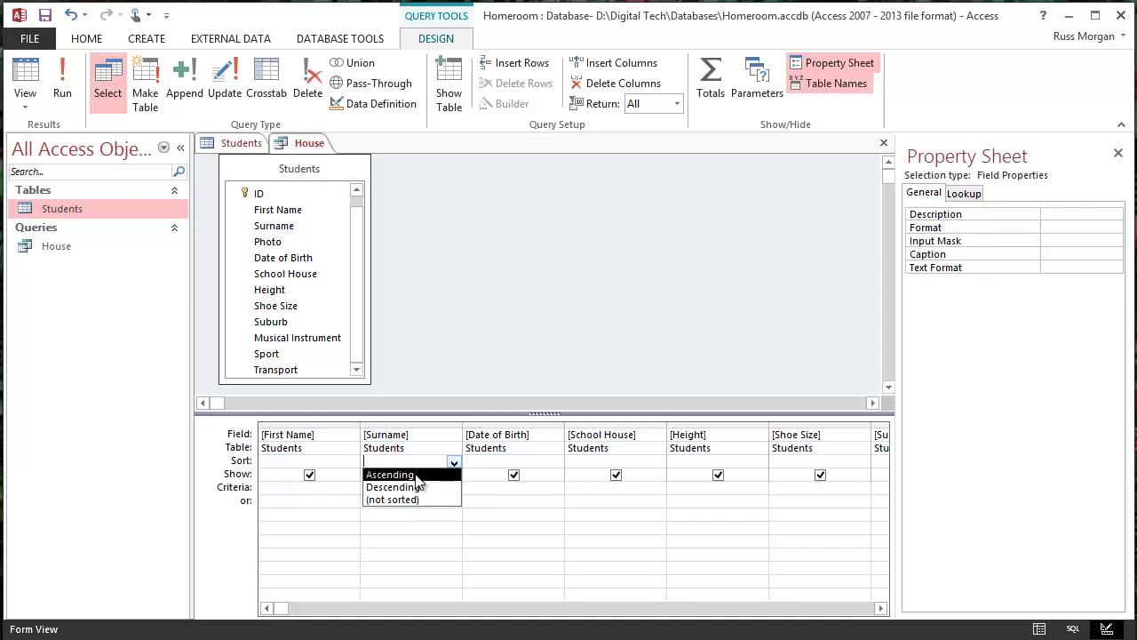
pyautogui.click(415, 474)
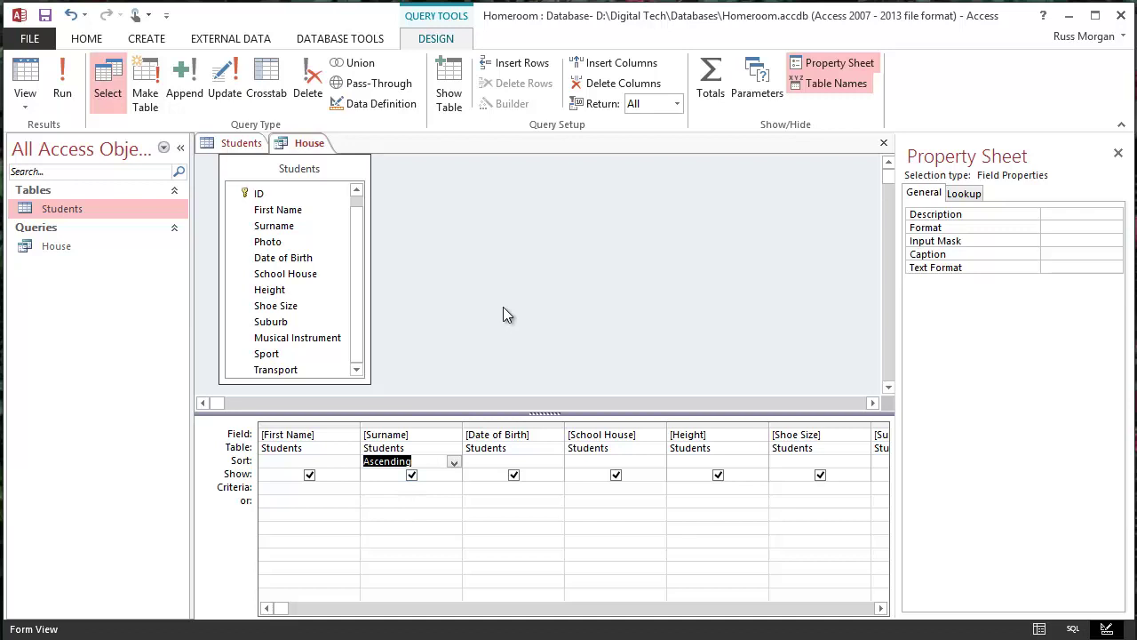
pyautogui.click(62, 76)
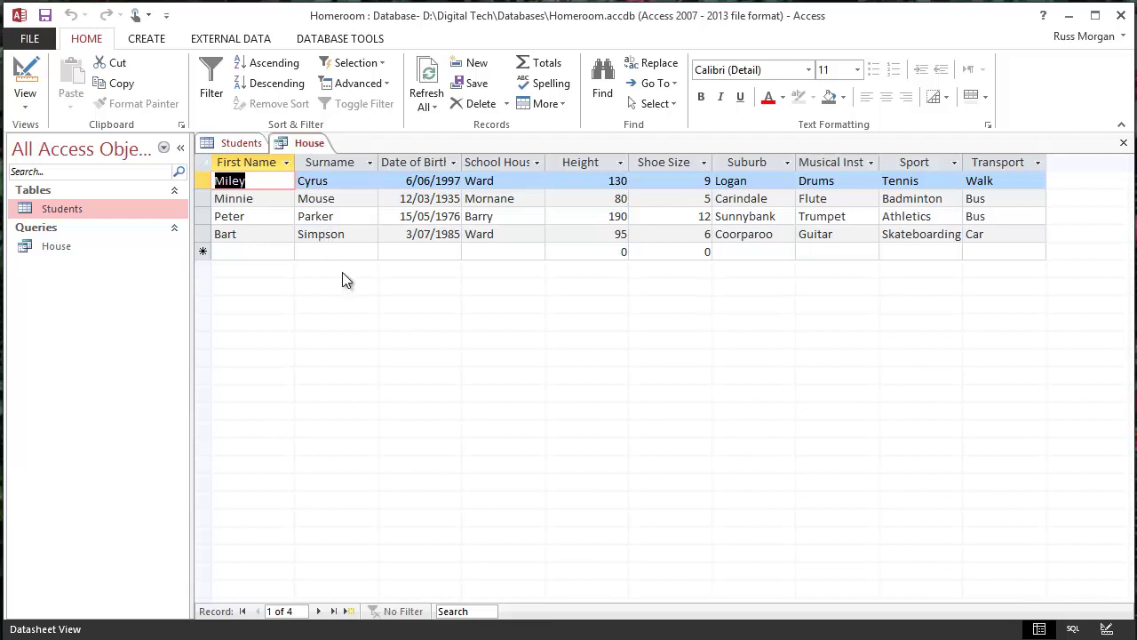
# Step: Return to Design View and set the School House criteria to the parameter prompt [Please type in House]
pyautogui.click(27, 104)
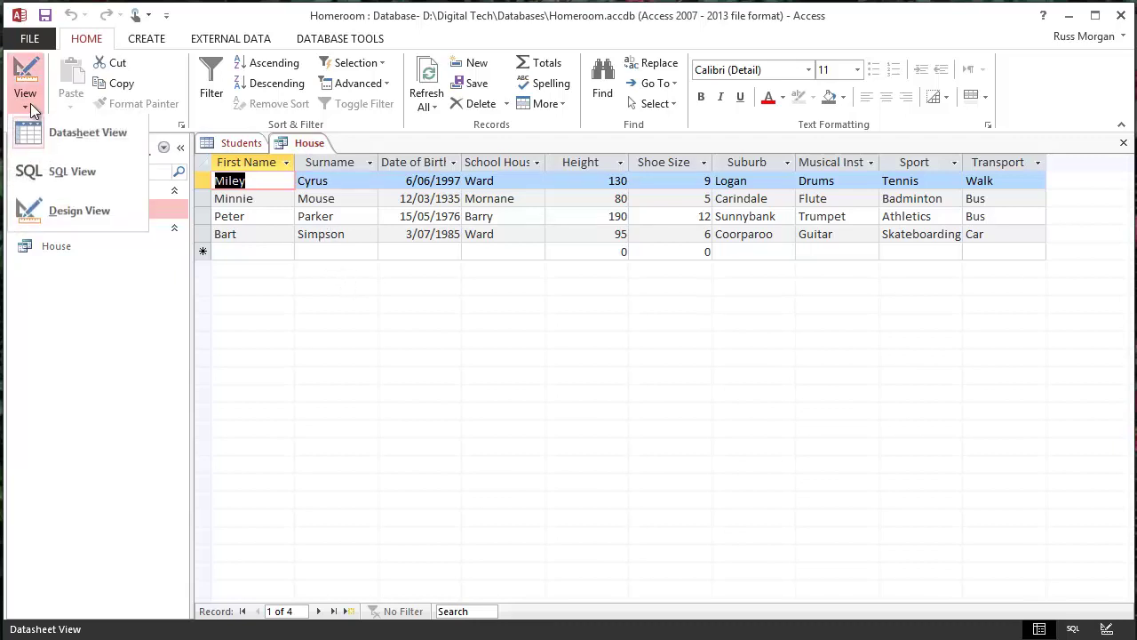
pyautogui.click(69, 210)
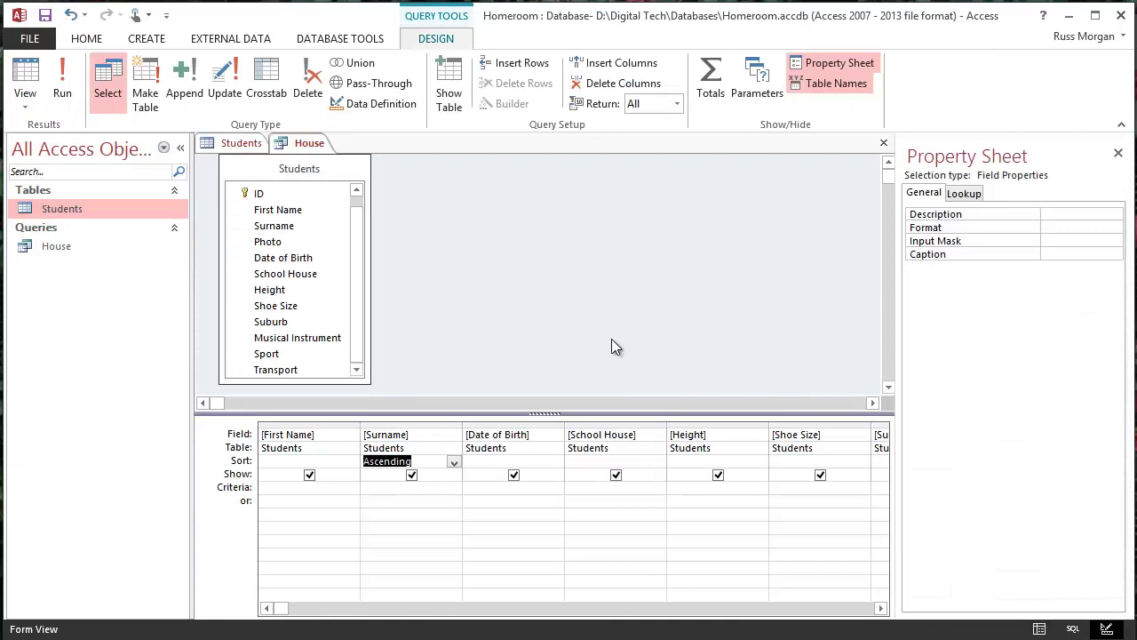
pyautogui.click(600, 489)
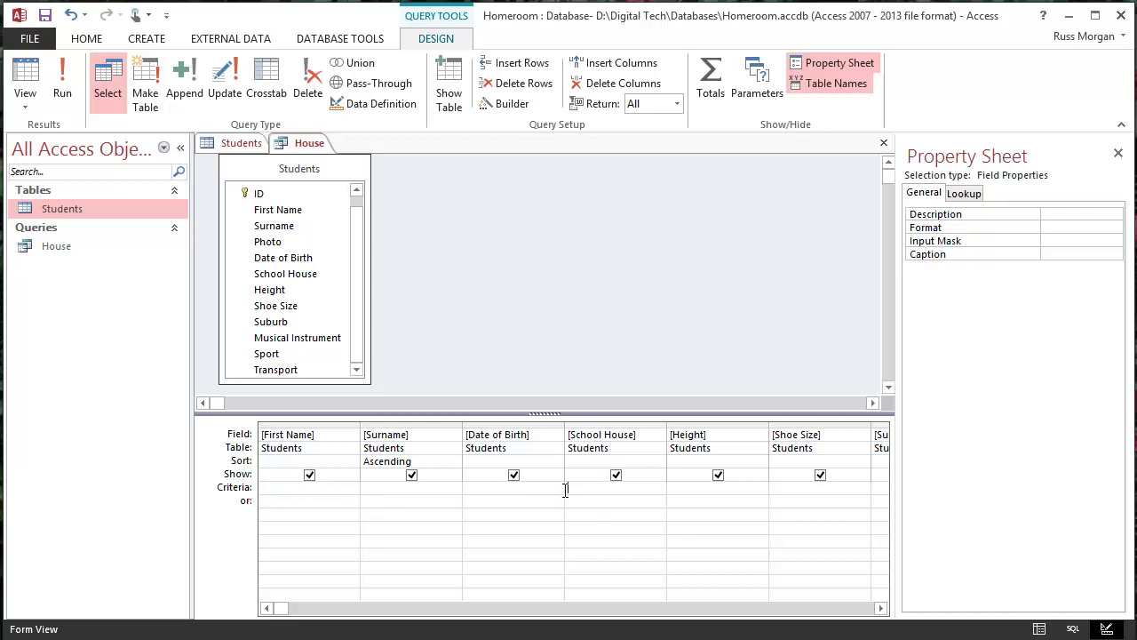
pyautogui.write('[')
pyautogui.write('Please ')
pyautogui.write('type ')
pyautogui.write('in House')
pyautogui.write(']')
pyautogui.click(613, 501)
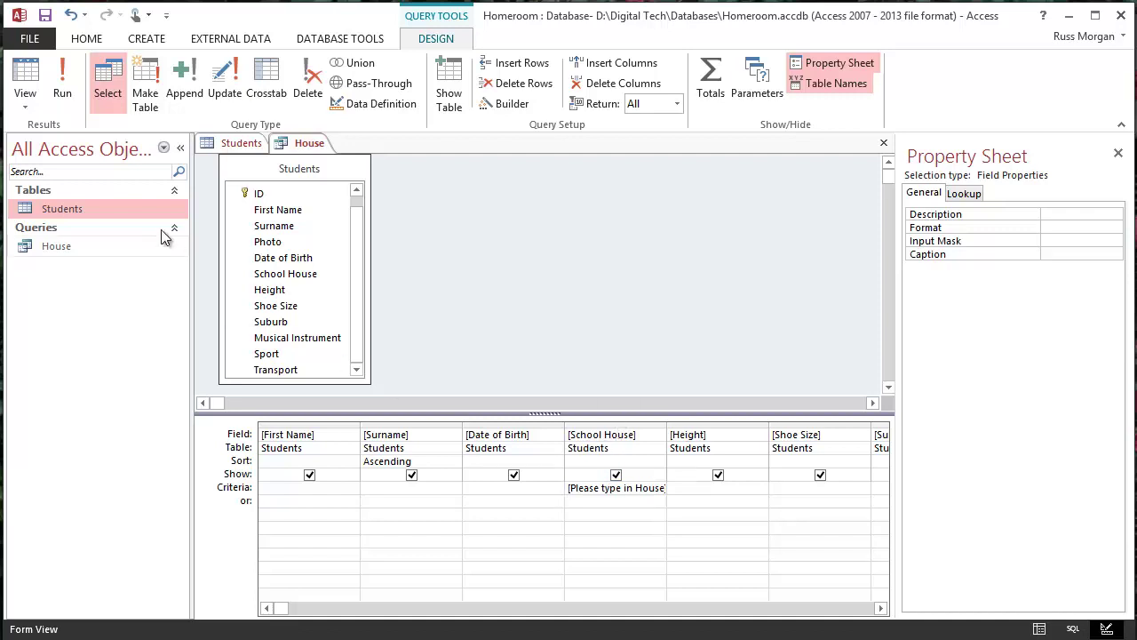
# Step: Run the House query with Ward as the parameter value
pyautogui.click(64, 75)
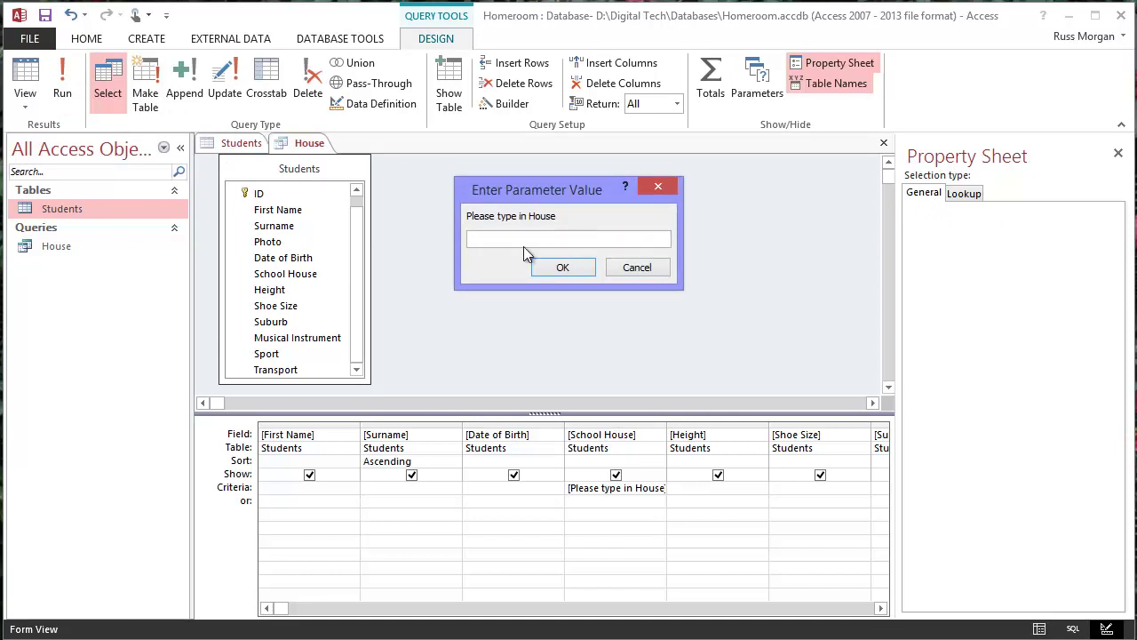
pyautogui.write('Ward')
pyautogui.click(568, 267)
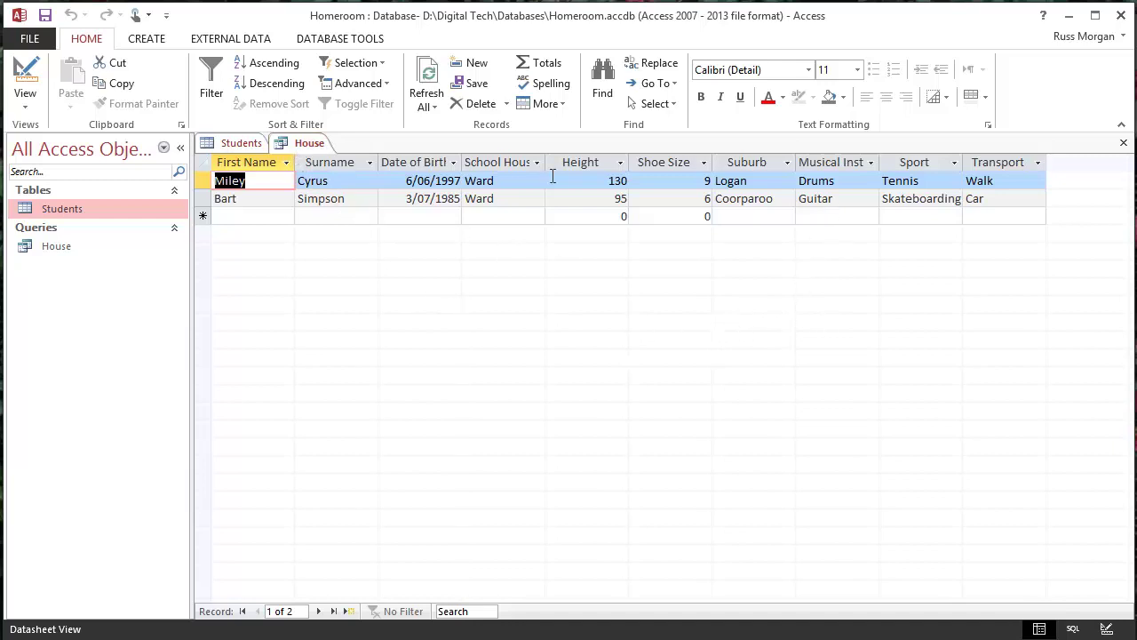
# Step: Close the House query and the Students table, saving the changes to both
pyautogui.click(1124, 144)
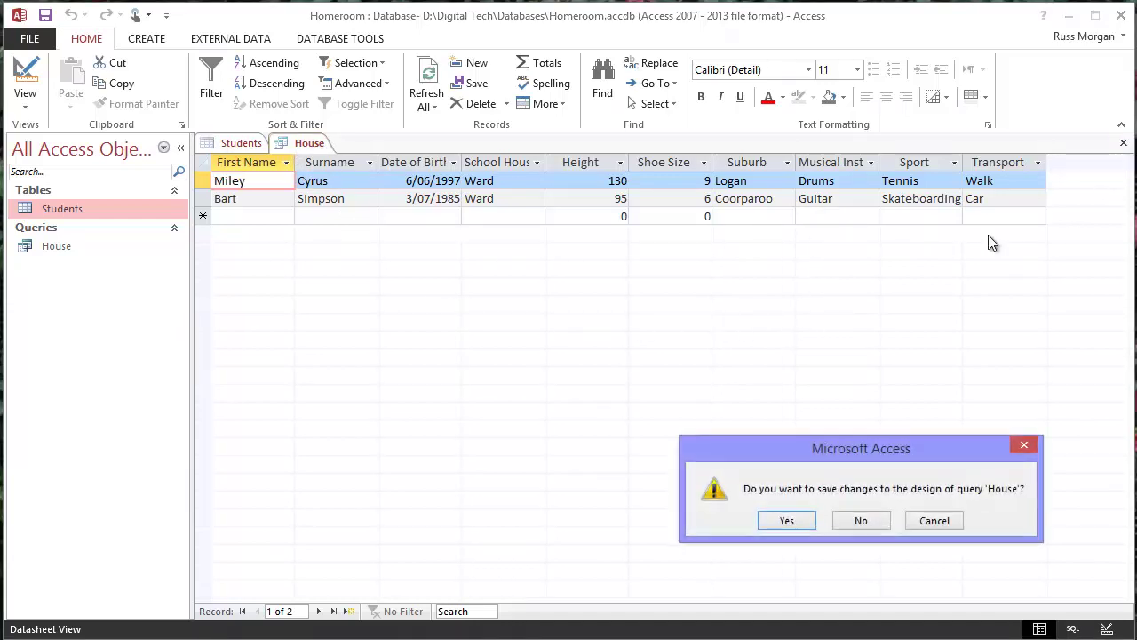
pyautogui.click(792, 523)
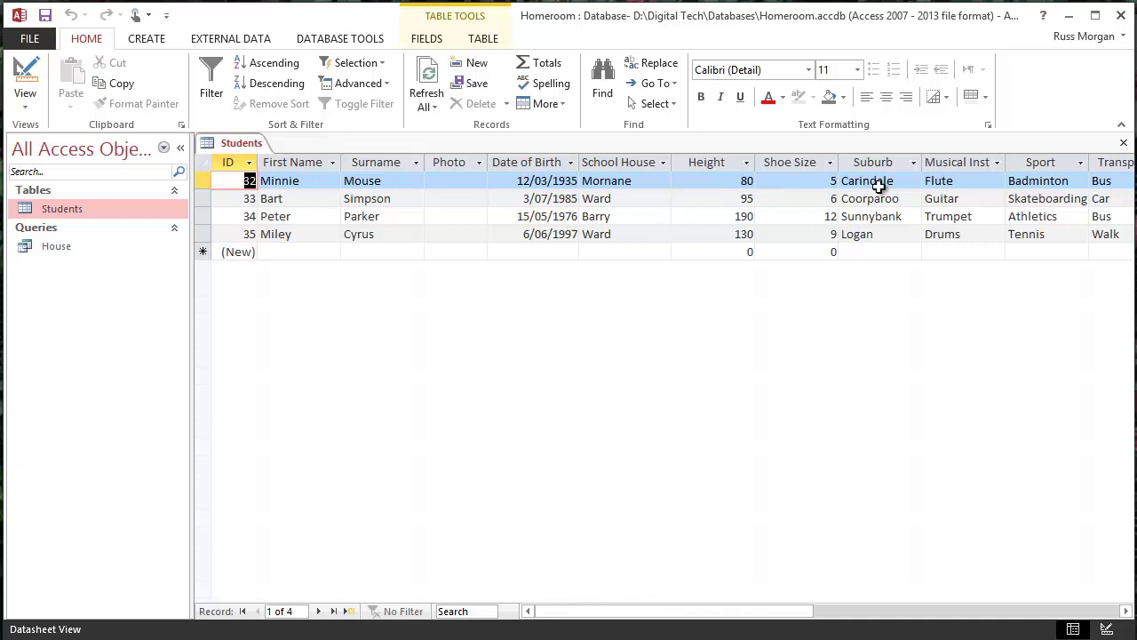
pyautogui.click(1124, 142)
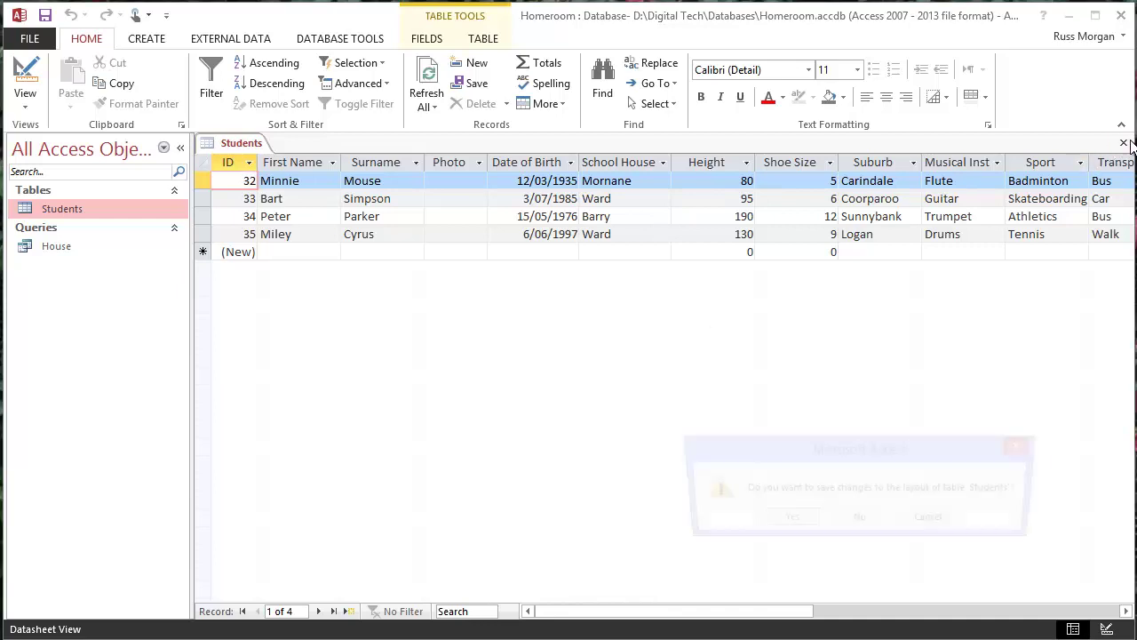
pyautogui.click(802, 522)
# Step: Duplicate the House query and name the copy Transport
pyautogui.click(51, 246)
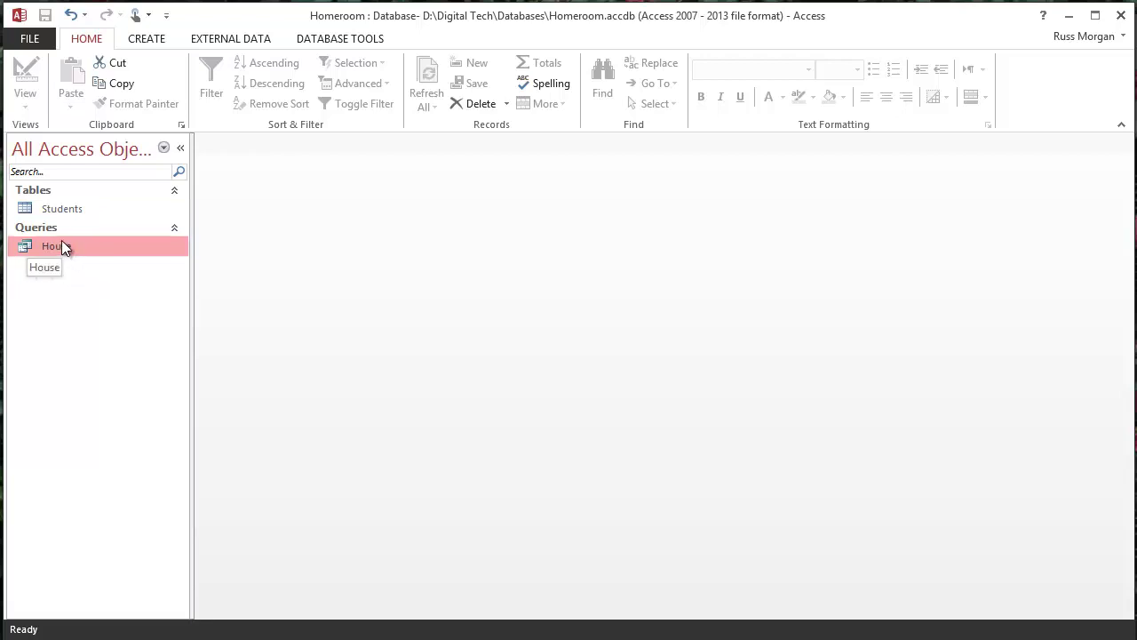
pyautogui.rightClick(61, 242)
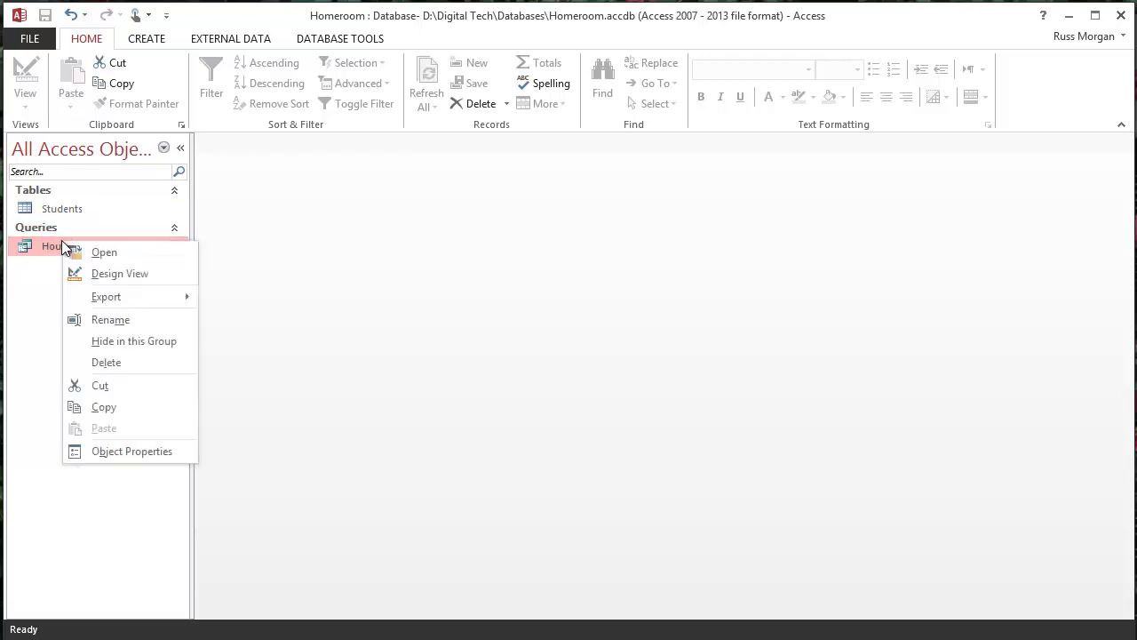
pyautogui.click(113, 406)
pyautogui.rightClick(77, 310)
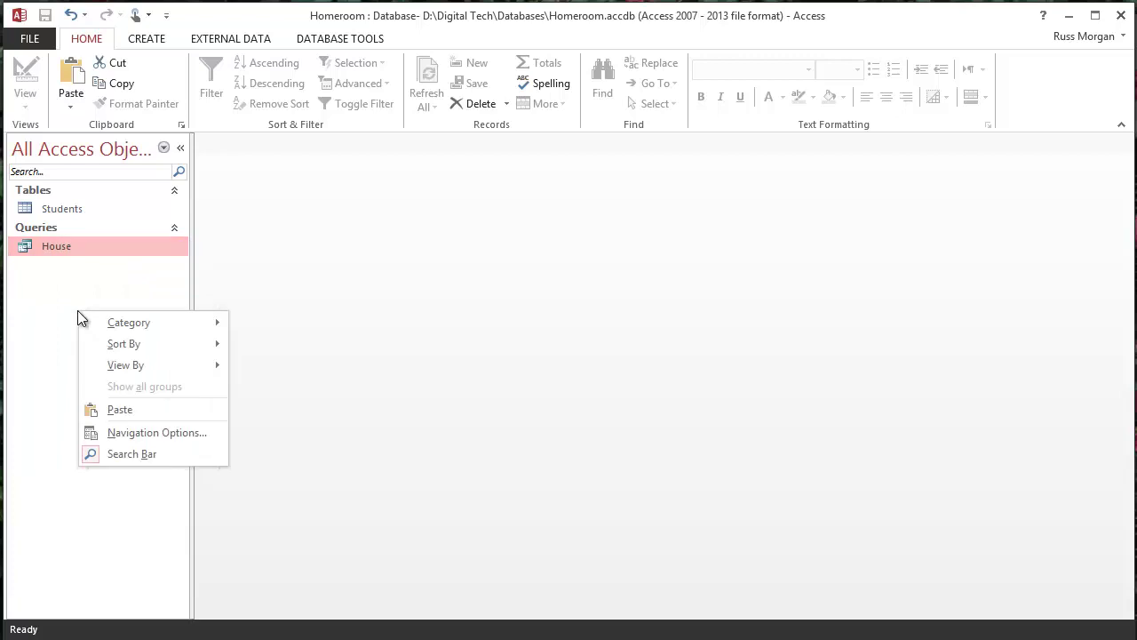
pyautogui.click(117, 408)
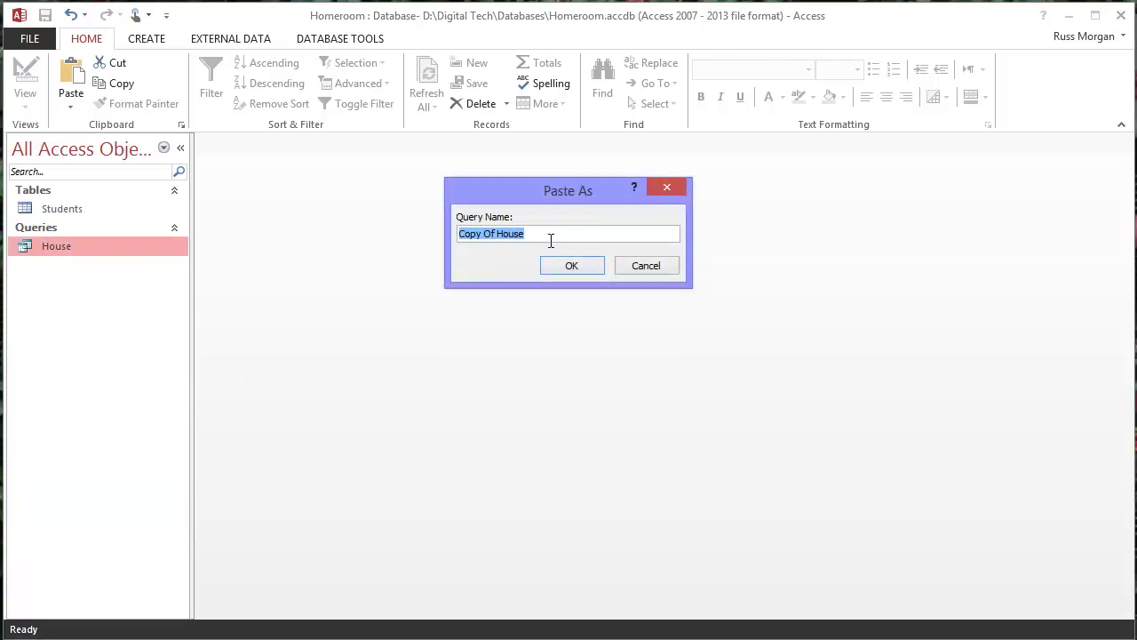
pyautogui.write('Transp')
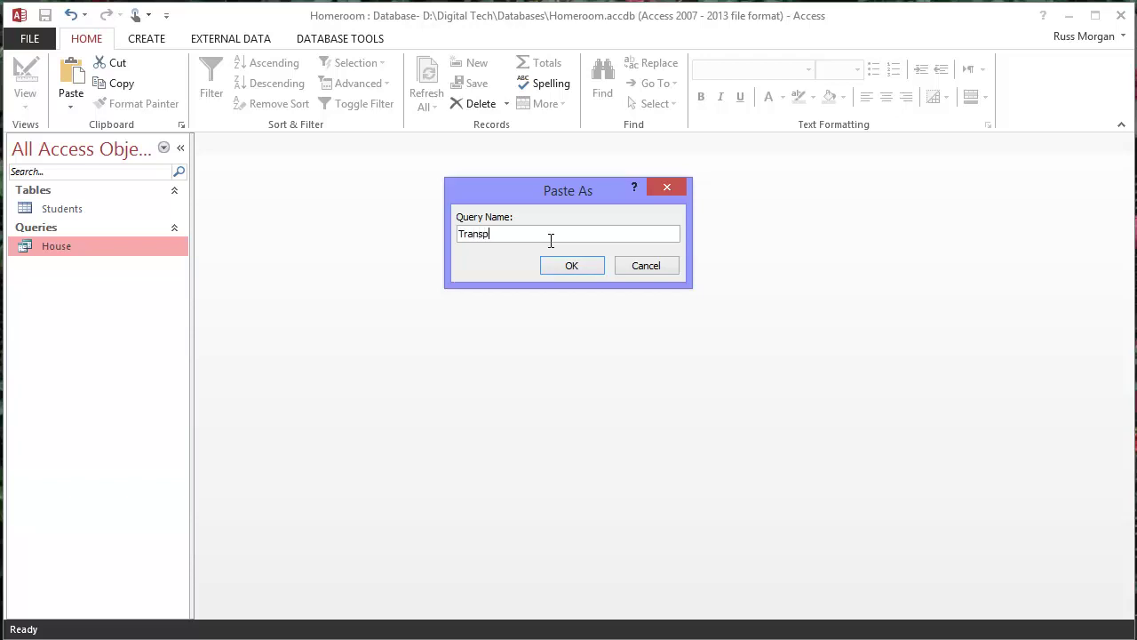
pyautogui.write('ort')
pyautogui.click(582, 264)
# Step: Open the Transport query in Design View and clear the School House criteria
pyautogui.click(85, 266)
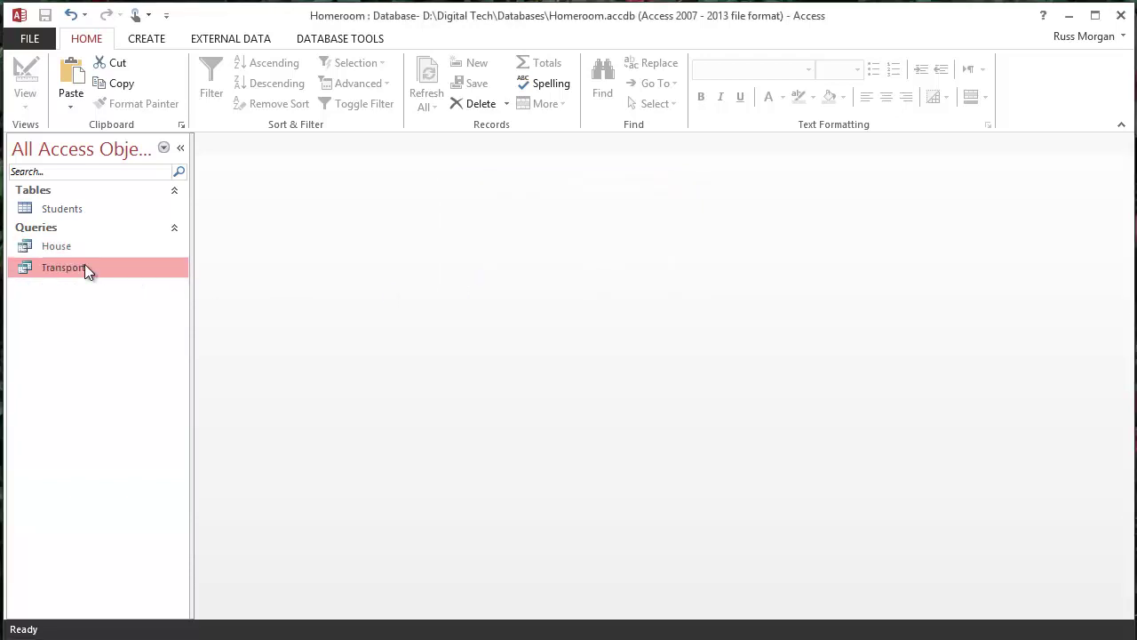
pyautogui.rightClick(85, 270)
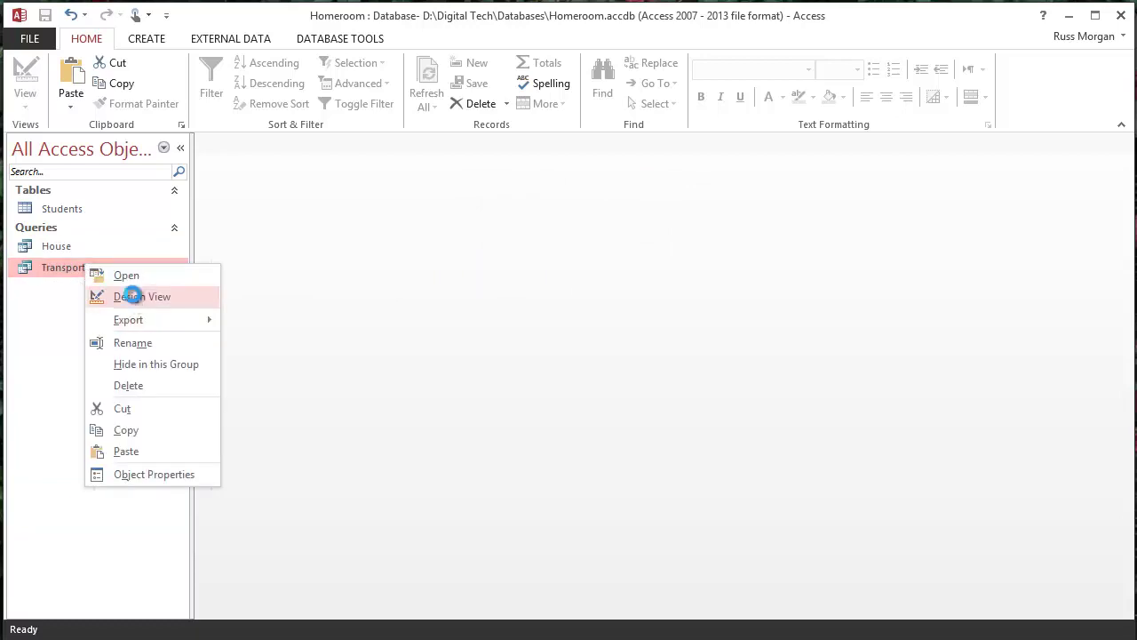
pyautogui.click(133, 294)
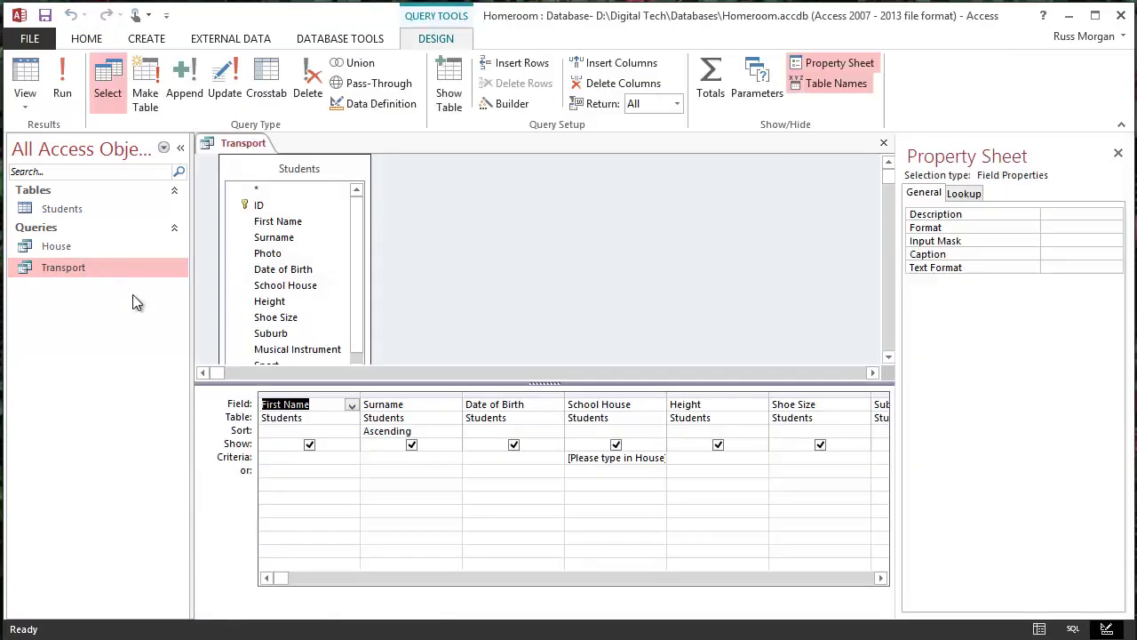
pyautogui.click(636, 458)
pyautogui.moveTo(637, 460); pyautogui.dragTo(560, 459)
pyautogui.press('Delete')
pyautogui.press('Delete')
pyautogui.press('Delete')
pyautogui.press('Delete')
pyautogui.press('Delete')
pyautogui.press('Delete')
pyautogui.press('Delete')
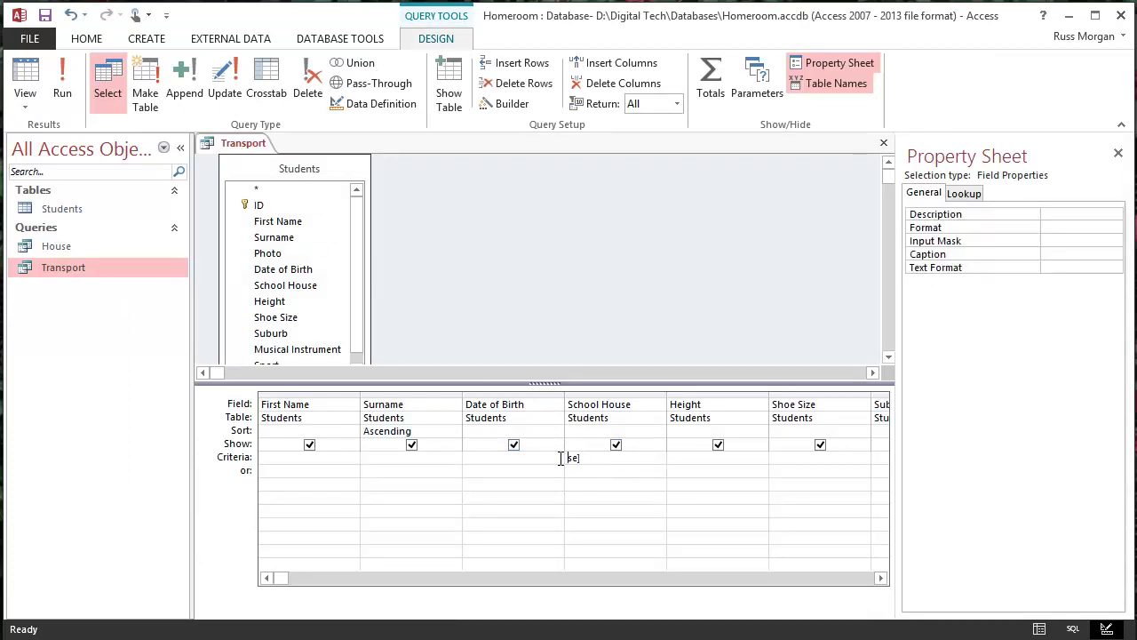
pyautogui.click(787, 470)
# Step: Set the Transport field's criteria to the parameter prompt [Please enter Transport type]
pyautogui.click(879, 579)
pyautogui.click(879, 579)
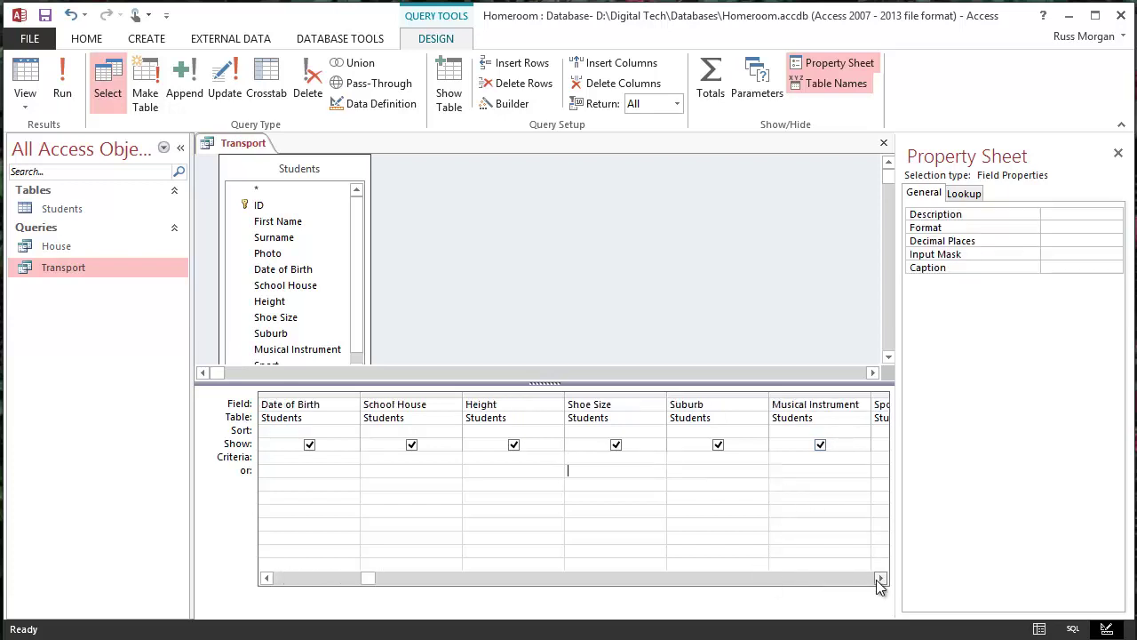
pyautogui.click(879, 579)
pyautogui.click(879, 578)
pyautogui.click(878, 579)
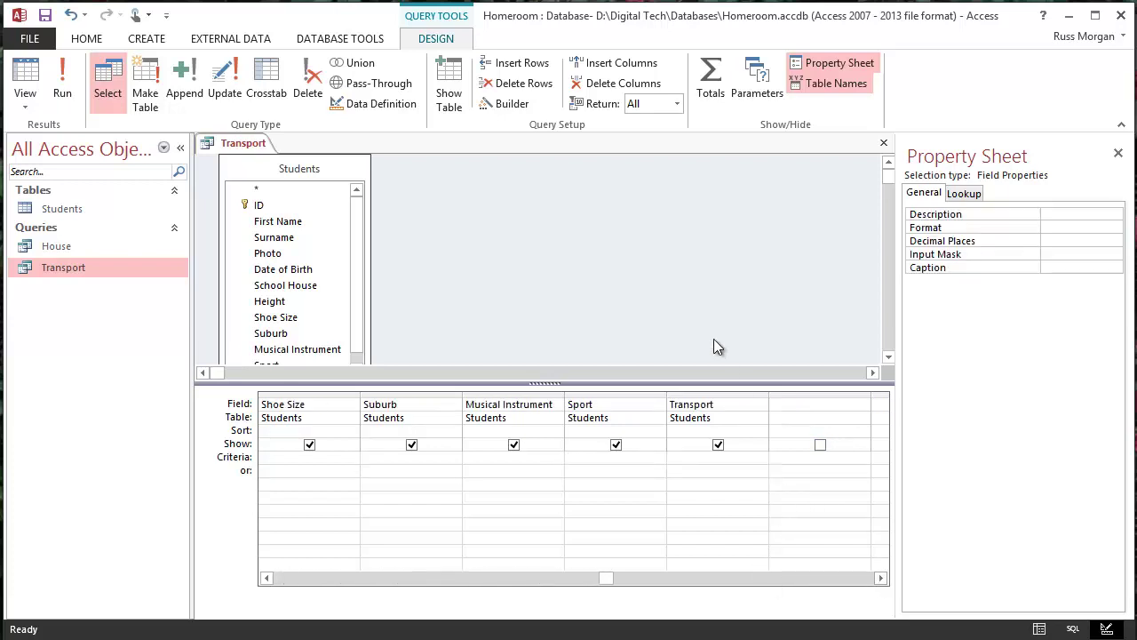
pyautogui.click(698, 459)
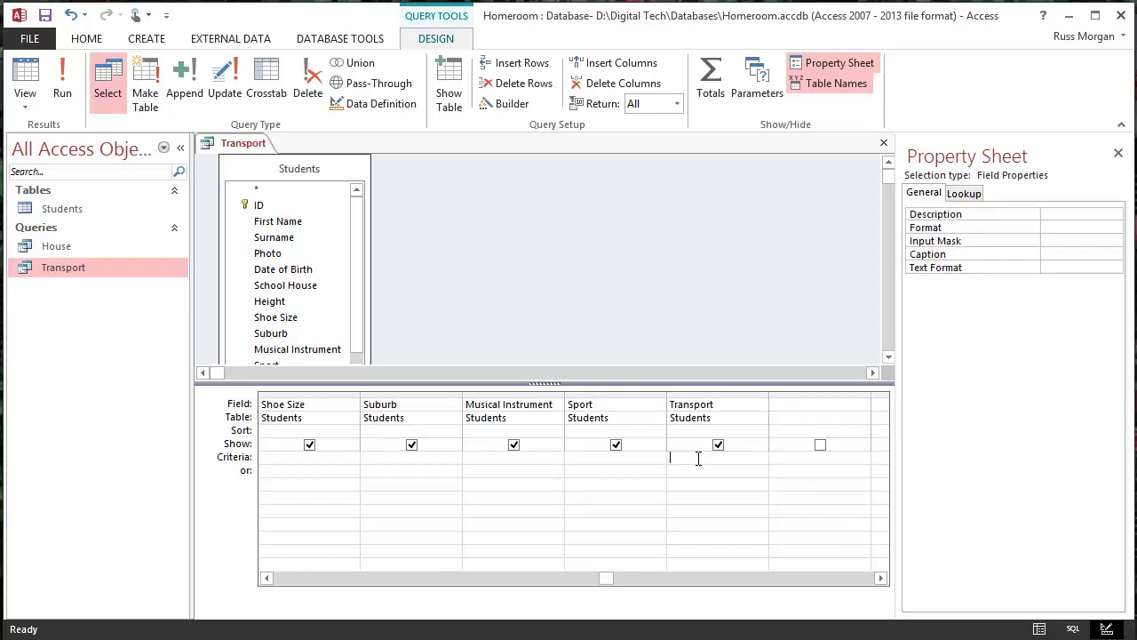
pyautogui.write('[Please eb')
pyautogui.press('BackSpace')
pyautogui.write('nter Tra')
pyautogui.write('nsport')
pyautogui.write(' ty')
pyautogui.write('pe]')
pyautogui.click(700, 471)
# Step: Run the Transport query with Bus as the parameter value
pyautogui.click(63, 80)
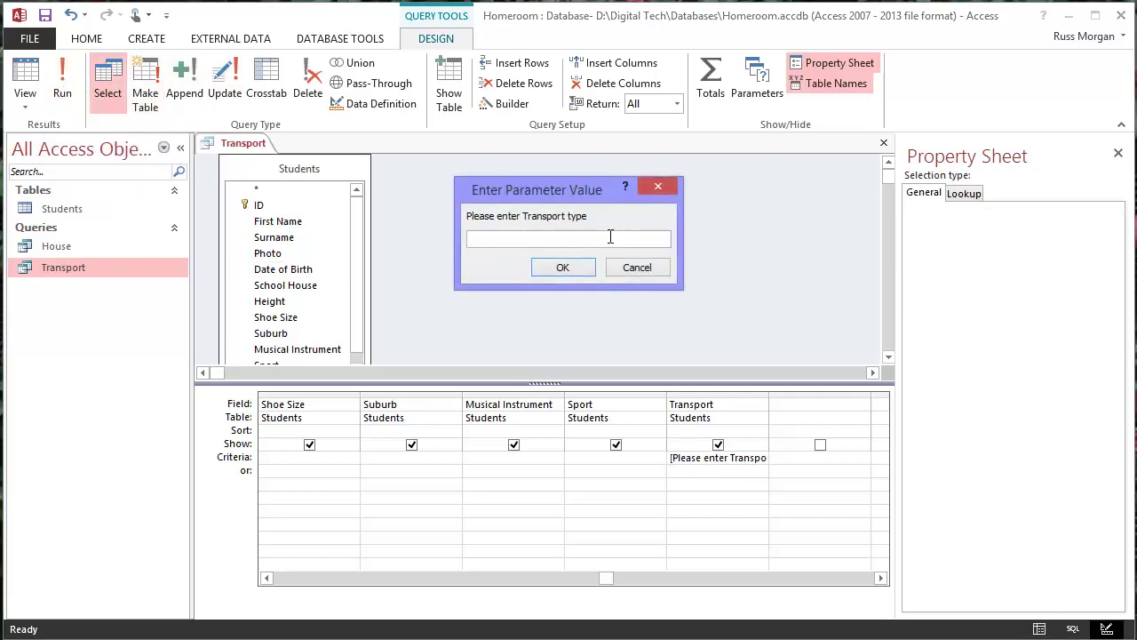
pyautogui.write('Bus')
pyautogui.click(567, 272)
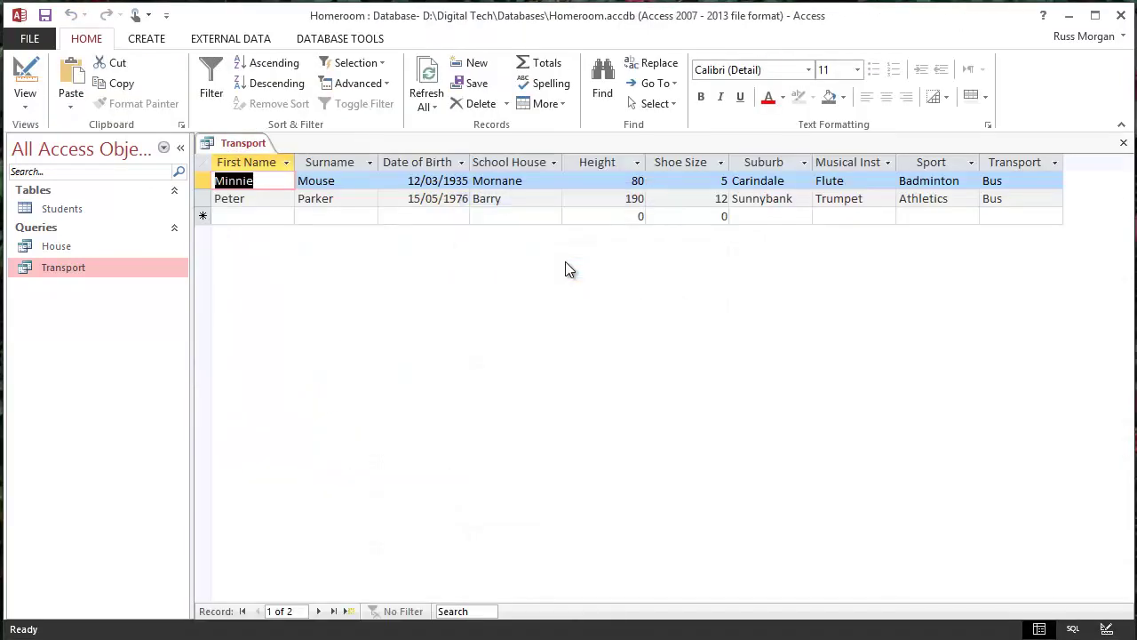